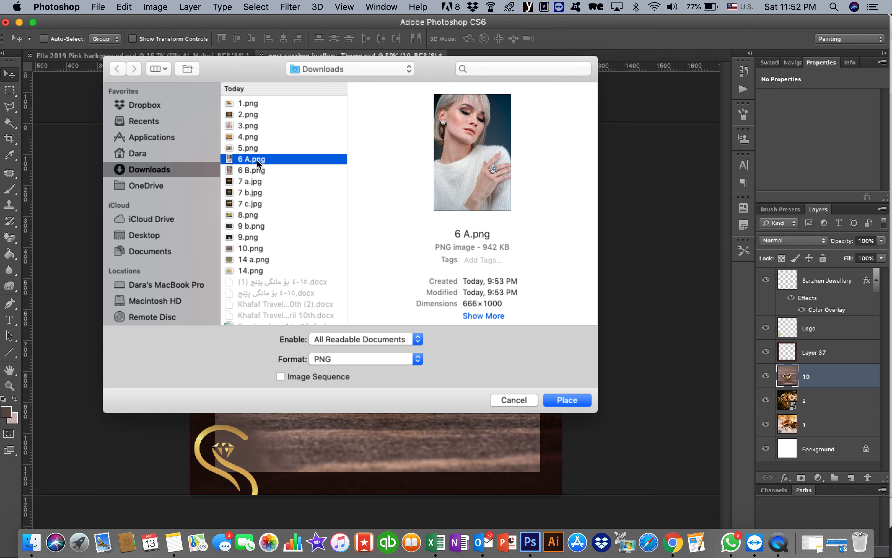
# Step: Place the images 6 A.png and 6 B.png into the jewellery post at their default placement size
pyautogui.click(568, 400)
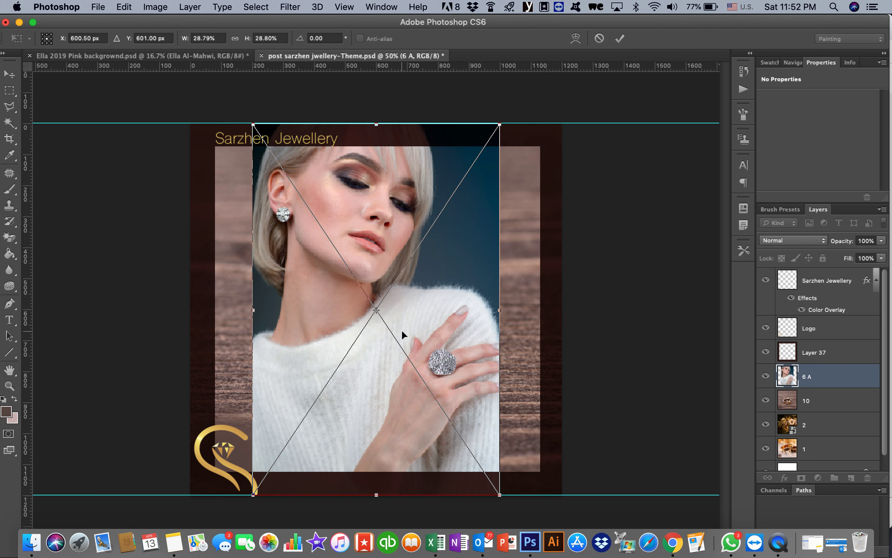
pyautogui.press('Return')
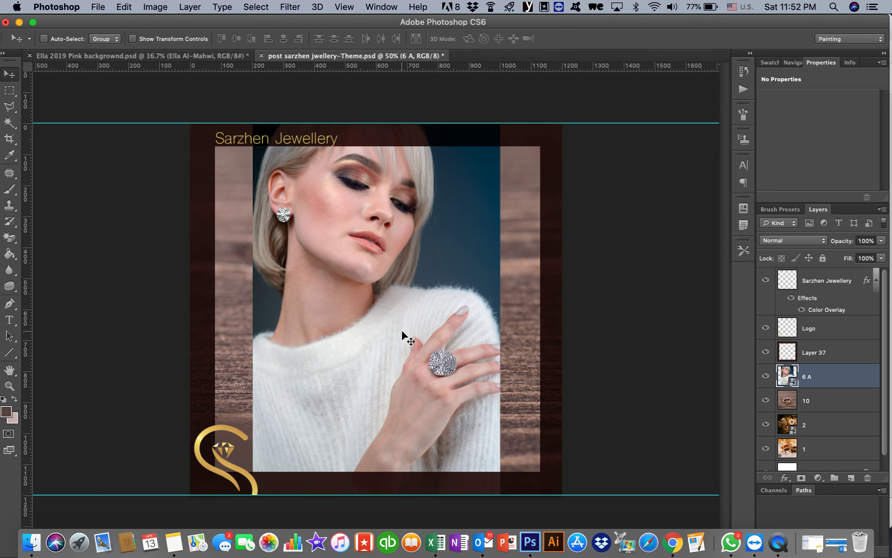
pyautogui.click(99, 8)
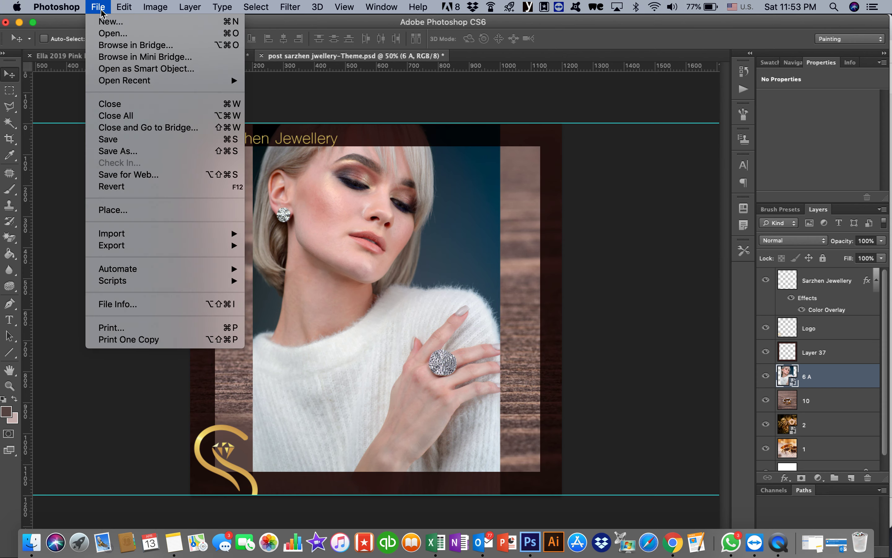
pyautogui.click(133, 211)
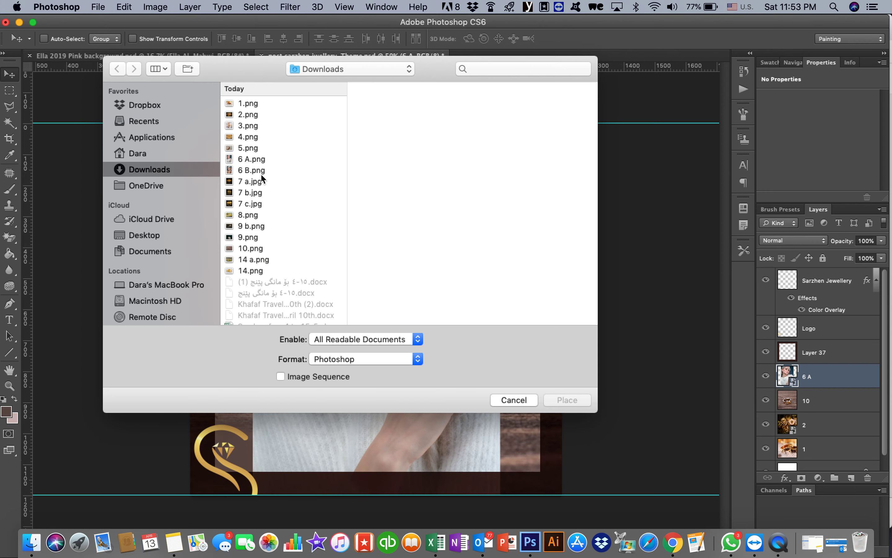
pyautogui.click(258, 170)
pyautogui.click(563, 399)
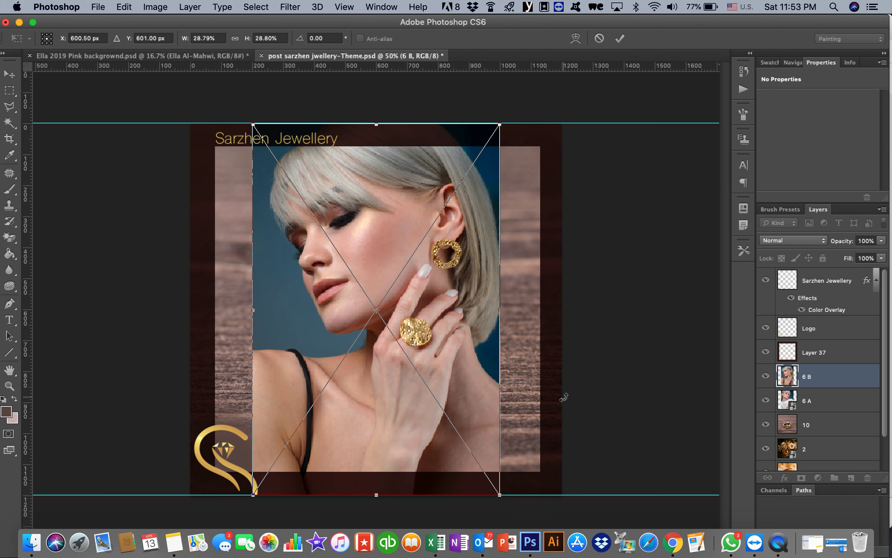
pyautogui.press('Return')
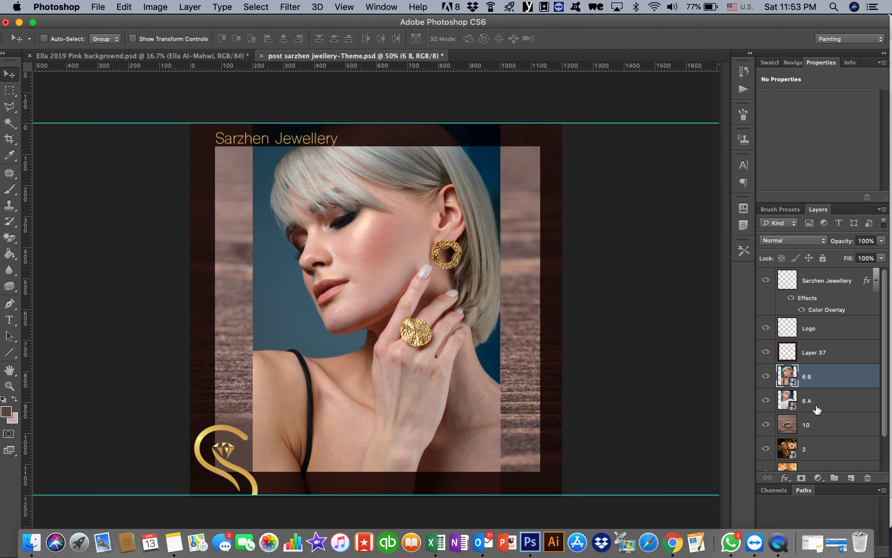
pyautogui.scroll(-2, 817, 407)
pyautogui.click(828, 389)
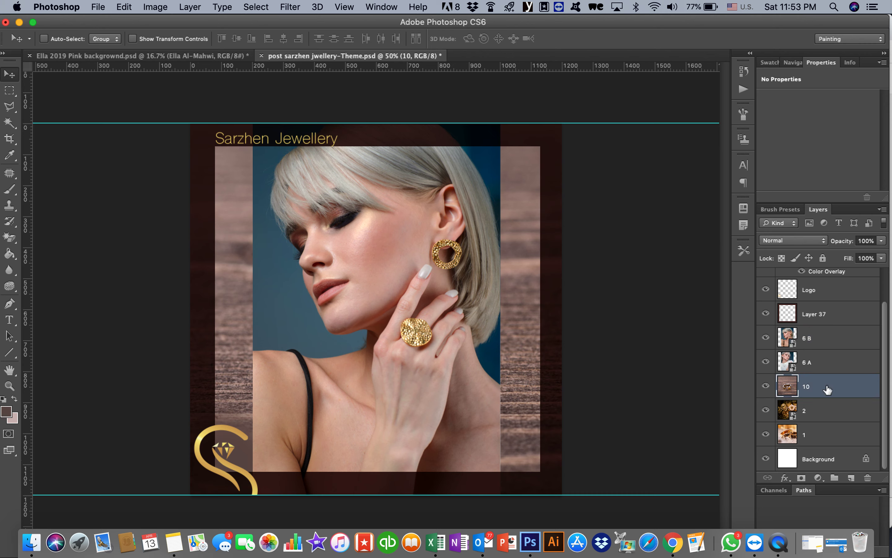
pyautogui.keyDown('shift'); pyautogui.click(832, 432); pyautogui.keyUp('shift')
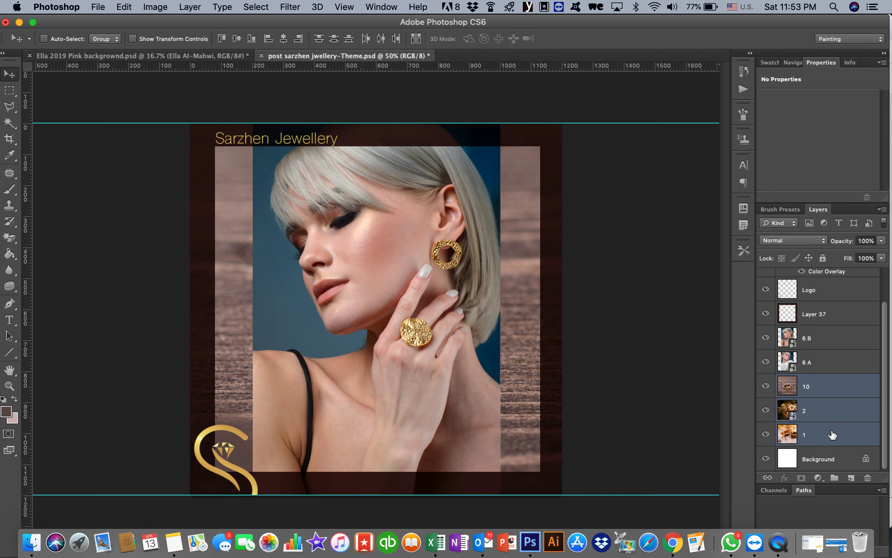
pyautogui.click(867, 478)
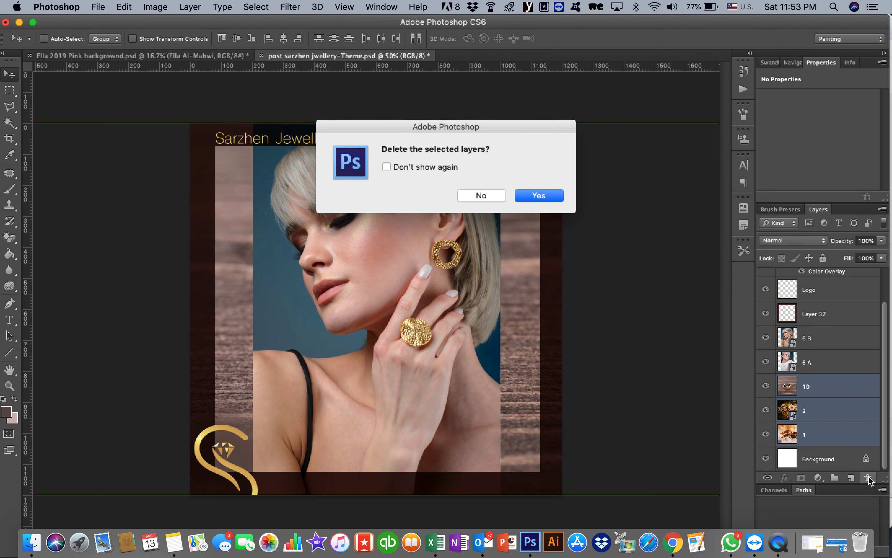
pyautogui.click(490, 196)
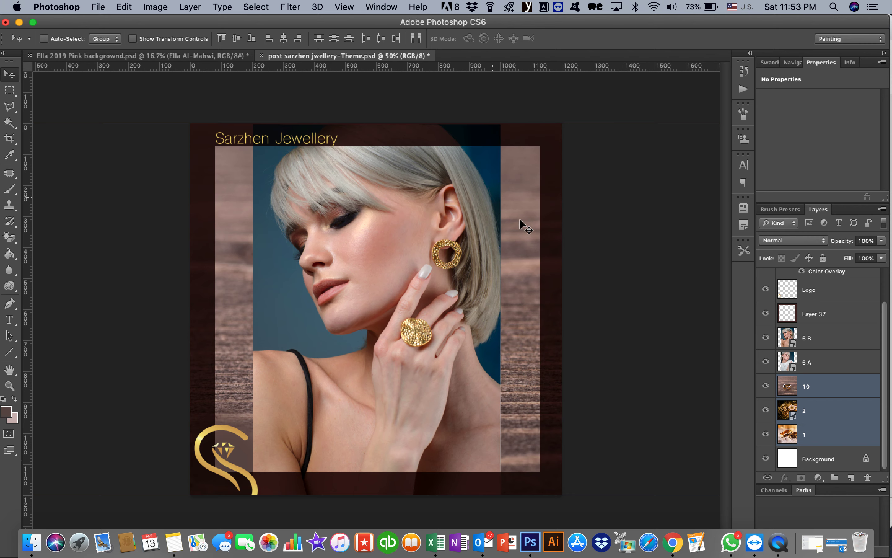
# Step: Delete the old photo layers 10, 2 and 1 one after another
pyautogui.click(814, 386)
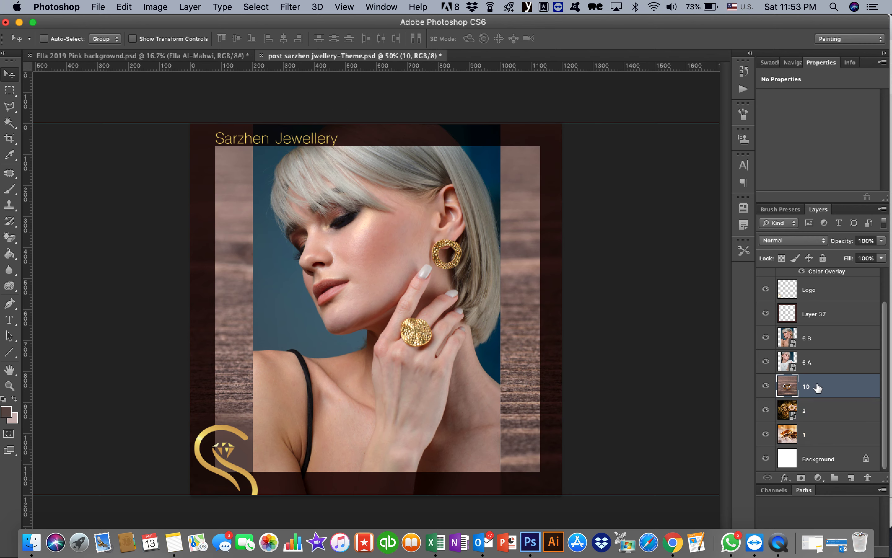
pyautogui.click(868, 479)
pyautogui.press('Return')
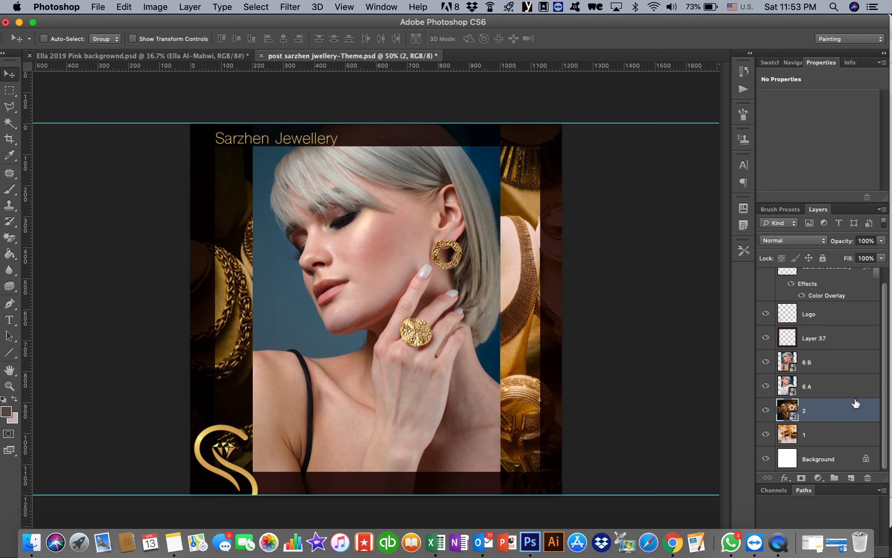
pyautogui.click(868, 478)
pyautogui.press('Return')
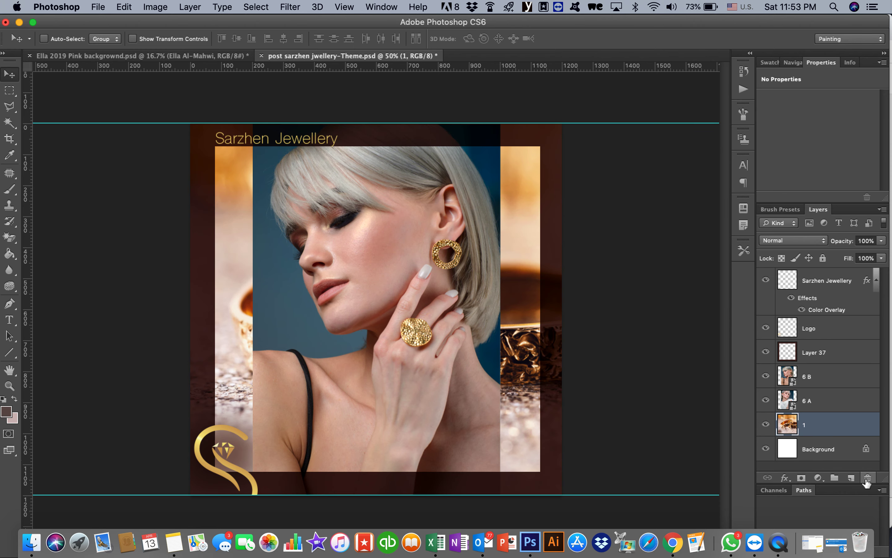
pyautogui.click(867, 479)
pyautogui.press('Return')
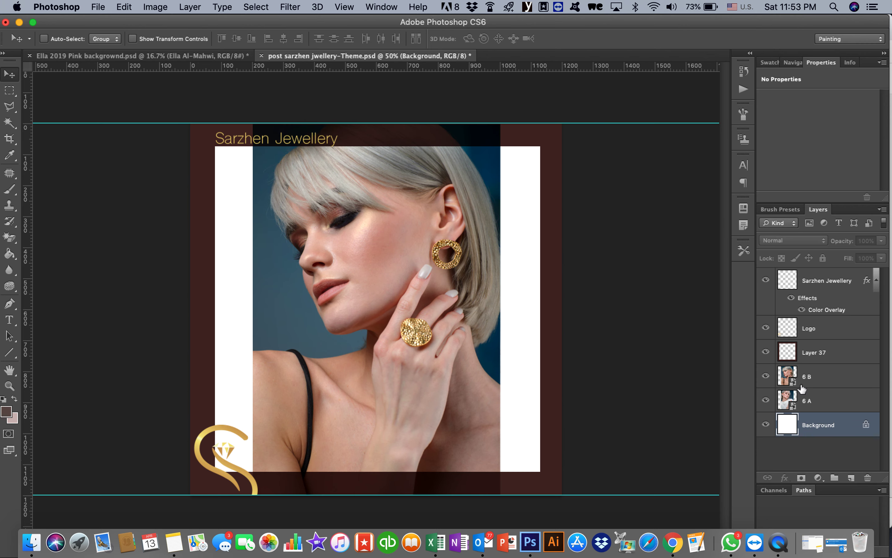
# Step: Position photo 6 B toward the right side of the frame and shift photo 6 A slightly right beneath it
pyautogui.click(826, 377)
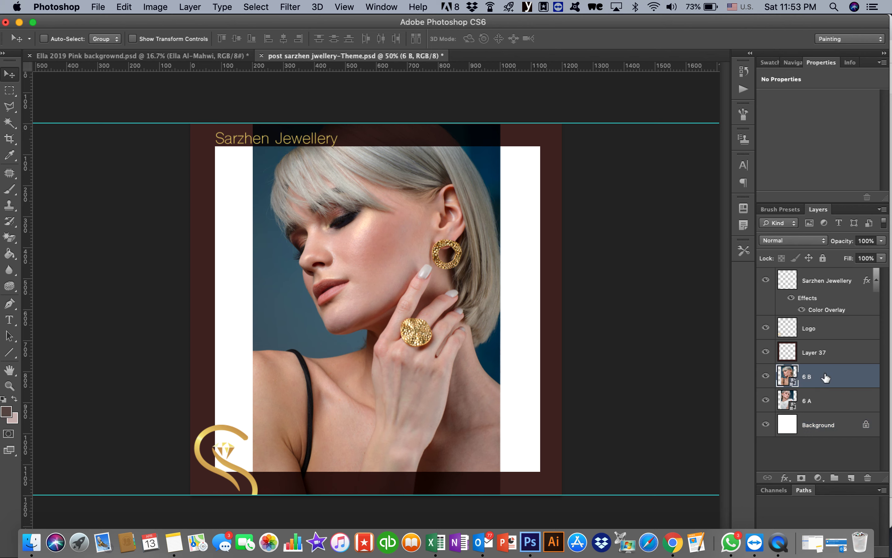
pyautogui.click(766, 376)
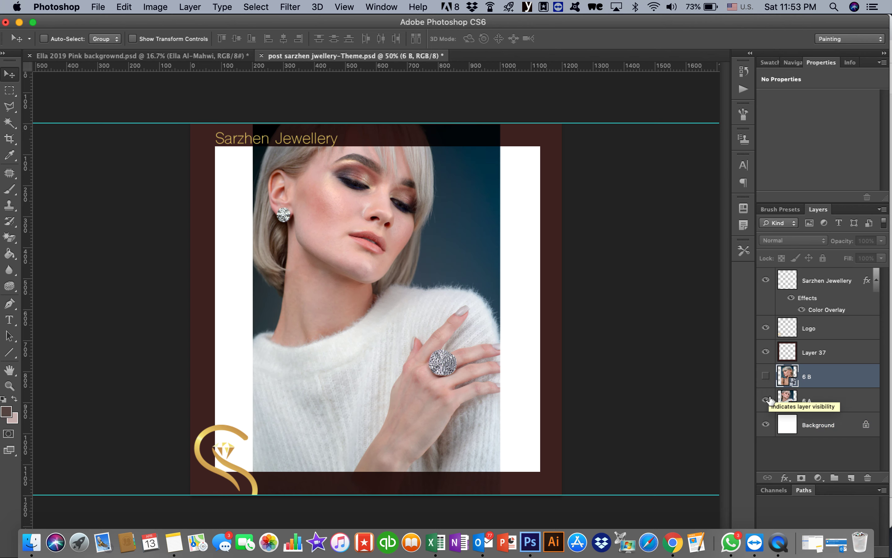
pyautogui.click(766, 376)
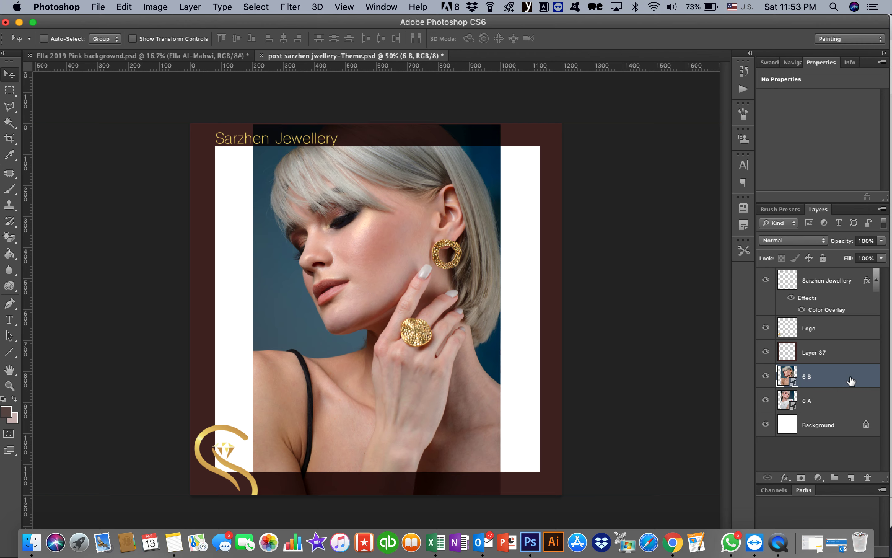
pyautogui.moveTo(396, 306); pyautogui.dragTo(474, 300)
pyautogui.click(819, 401)
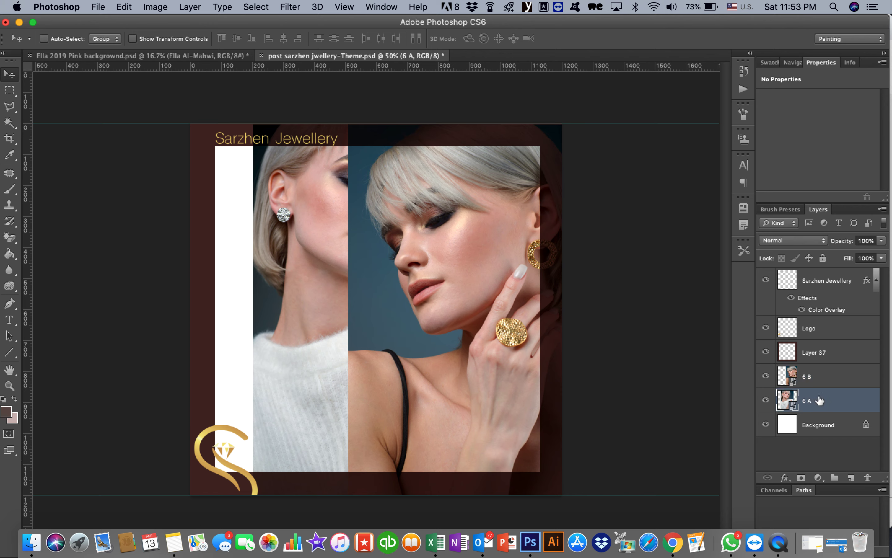
pyautogui.moveTo(326, 304)
pyautogui.mouseDown()
pyautogui.moveTo(232, 297)
pyautogui.moveTo(245, 314)
pyautogui.moveTo(330, 295)
pyautogui.moveTo(343, 304)
pyautogui.mouseUp()
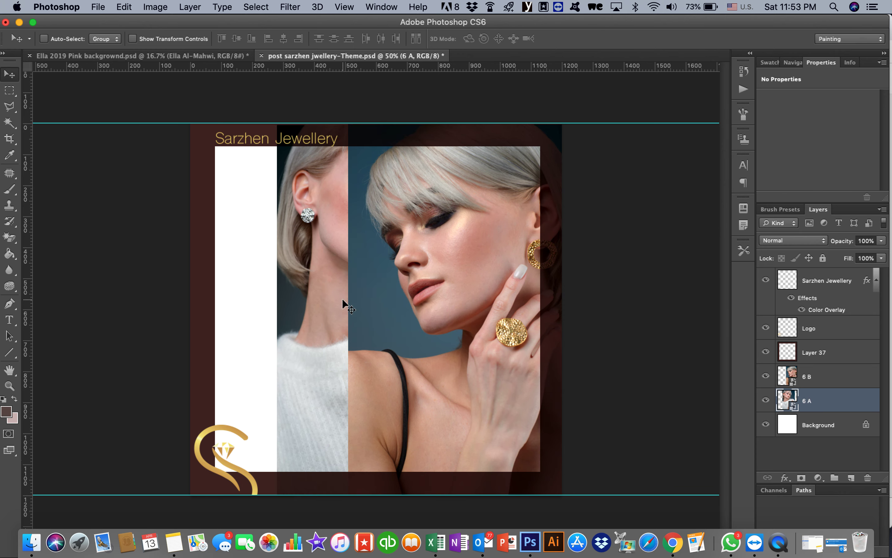
pyautogui.click(829, 376)
pyautogui.moveTo(473, 334); pyautogui.dragTo(454, 343)
# Step: Move photo 6 A to the left side of the frame and bring its layer above 6 B
pyautogui.rightClick(303, 342)
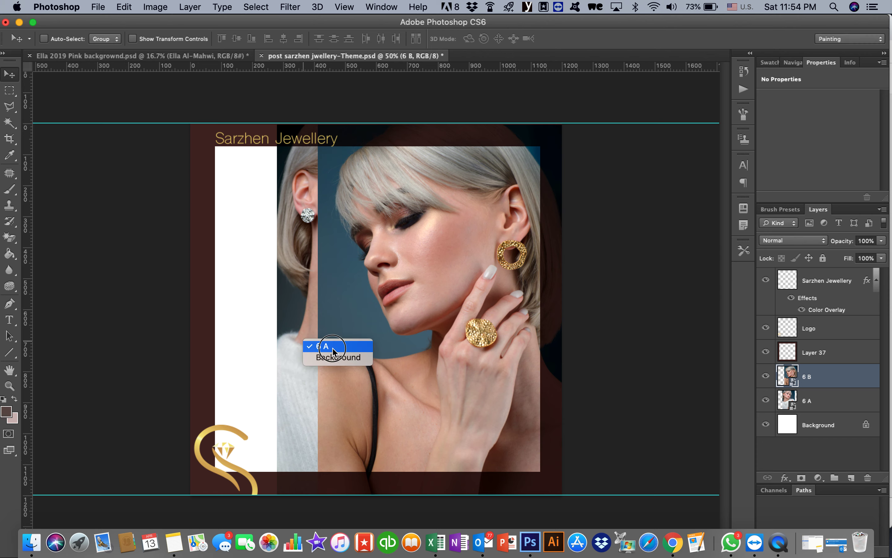
pyautogui.click(310, 344)
pyautogui.moveTo(300, 345); pyautogui.dragTo(149, 348)
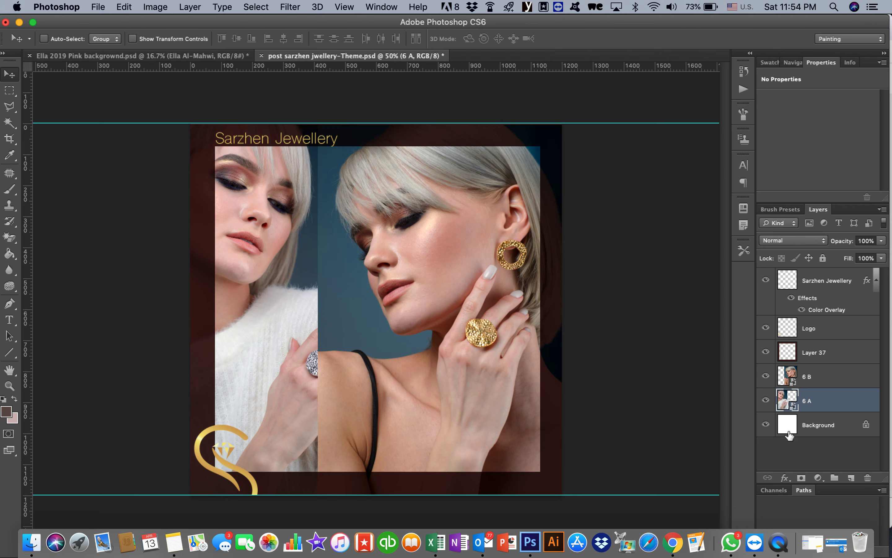
pyautogui.moveTo(825, 399); pyautogui.dragTo(823, 368)
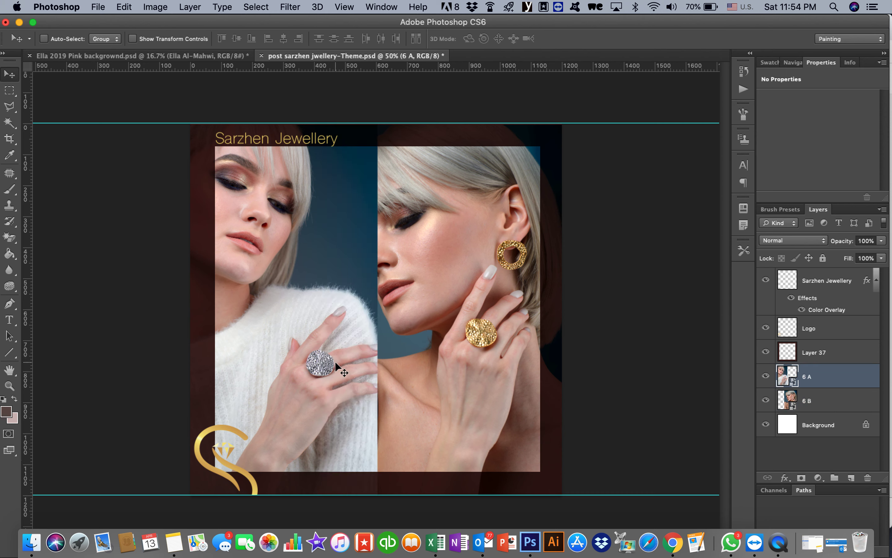
# Step: Select layers 6 A and 6 B in turn directly from their photos on the canvas
pyautogui.rightClick(288, 275)
pyautogui.click(320, 281)
pyautogui.rightClick(302, 296)
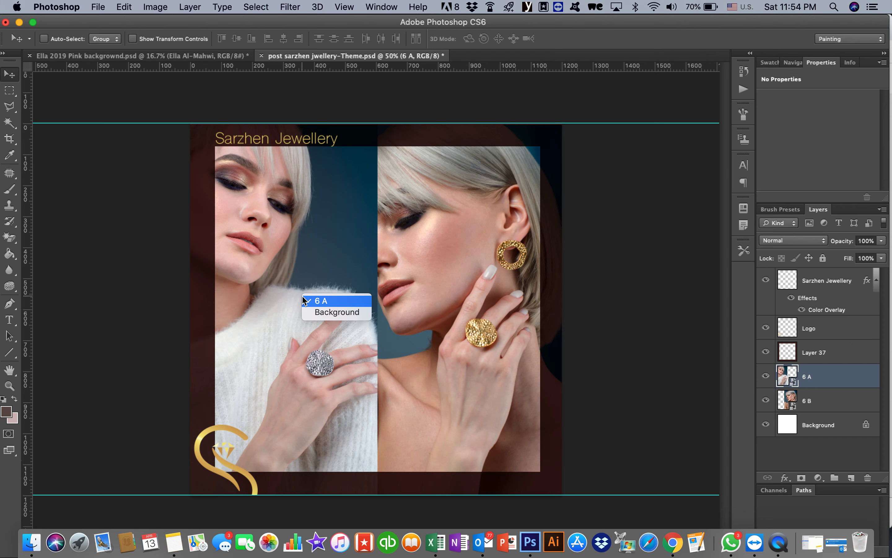
pyautogui.click(332, 302)
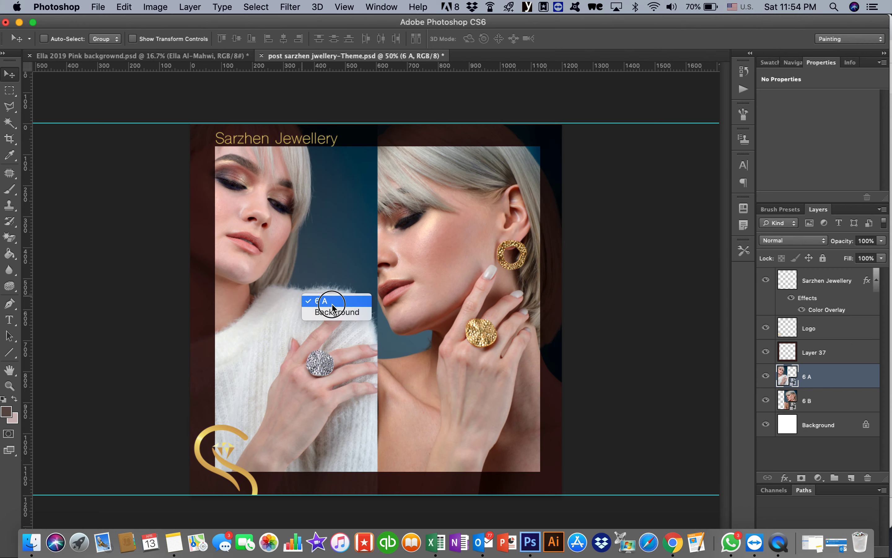
pyautogui.rightClick(449, 297)
pyautogui.click(465, 298)
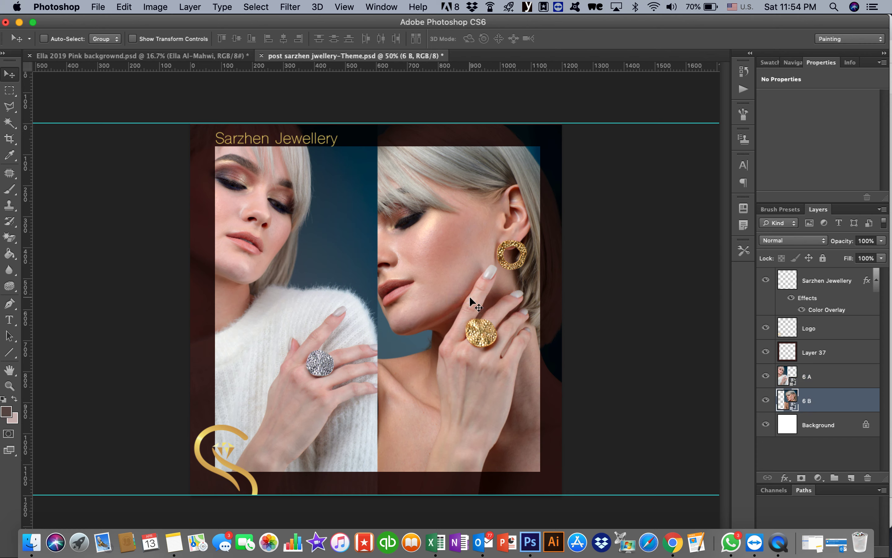
# Step: Swap the photos, with 6 A on the frame's right and 6 B on its left, and put layer 6 B above 6 A
pyautogui.rightClick(304, 292)
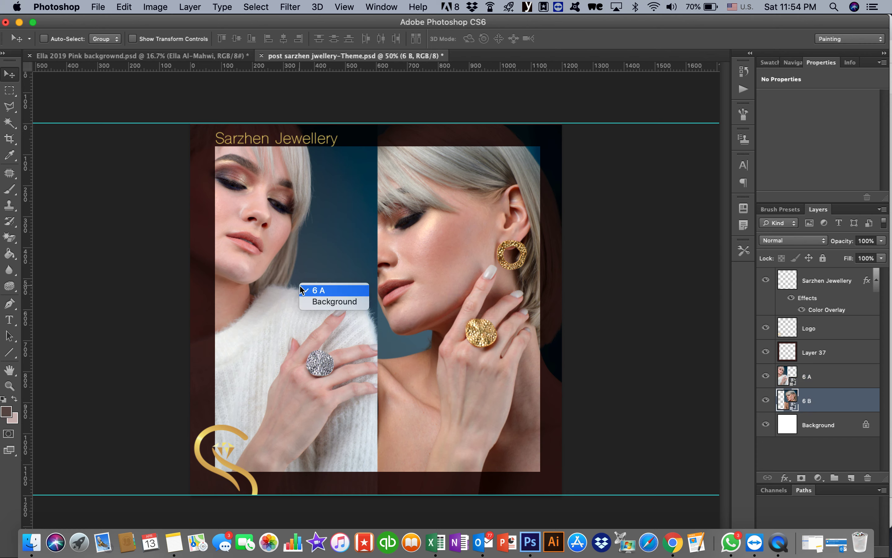
pyautogui.click(321, 293)
pyautogui.moveTo(282, 294); pyautogui.dragTo(467, 290)
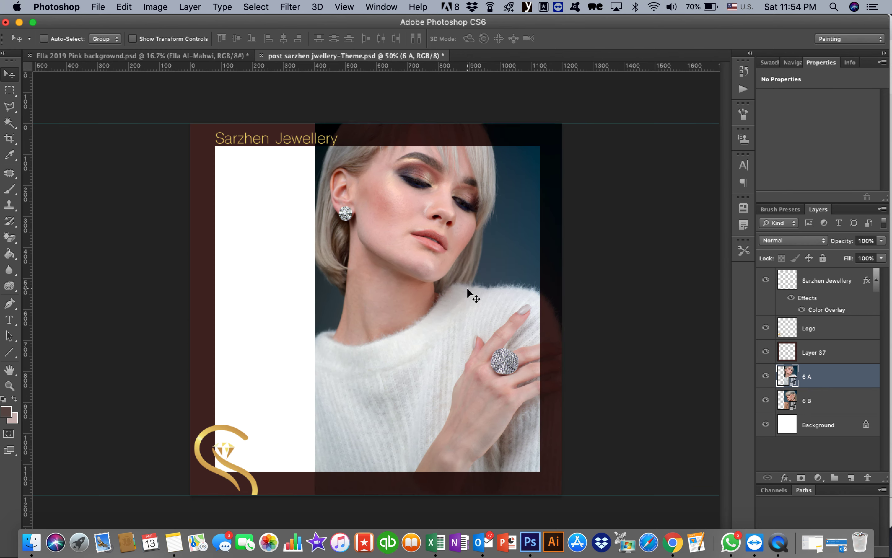
pyautogui.click(812, 402)
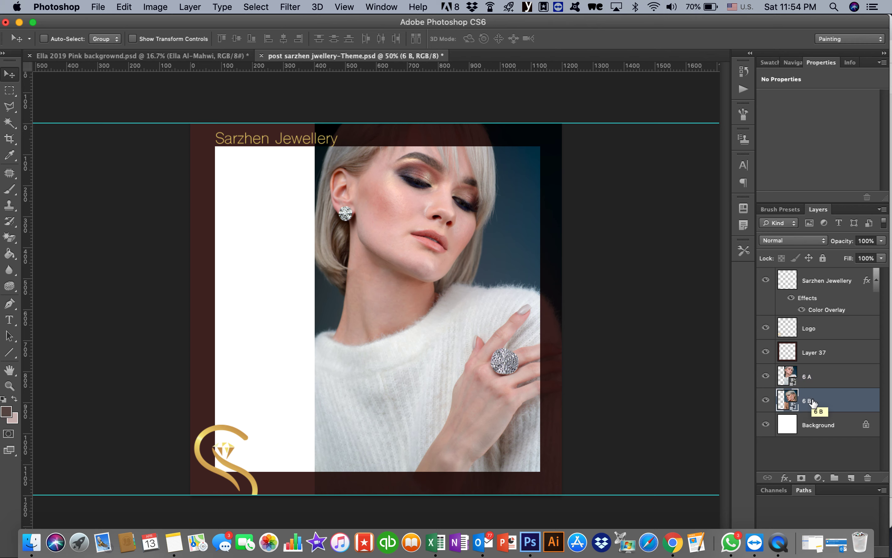
pyautogui.moveTo(530, 337); pyautogui.dragTo(340, 336)
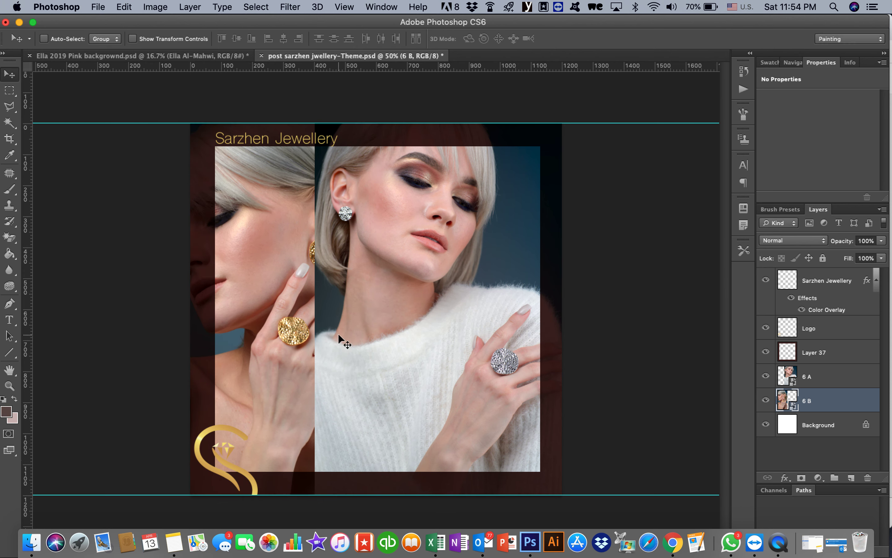
pyautogui.moveTo(812, 404); pyautogui.dragTo(815, 368)
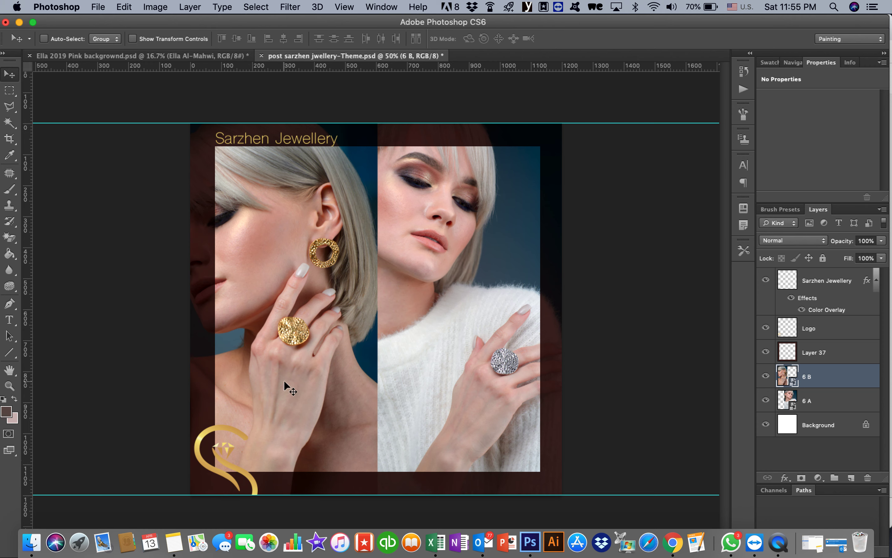
# Step: Nudge photo 6 B about 50 px to the right
pyautogui.hotkey('shift', 'Right')
pyautogui.hotkey('shift', 'Right')
pyautogui.hotkey('shift', 'Right')
pyautogui.hotkey('shift', 'Right')
pyautogui.hotkey('shift', 'Right')
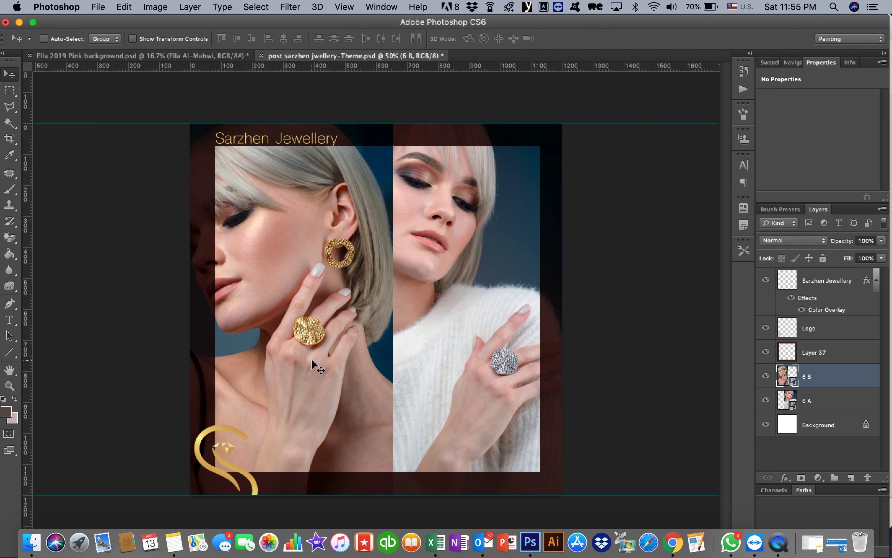
# Step: Scale photo 6 B down to about 25.3% so its height fits the frame opening, keeping its inner edge in place
pyautogui.press('super+t')
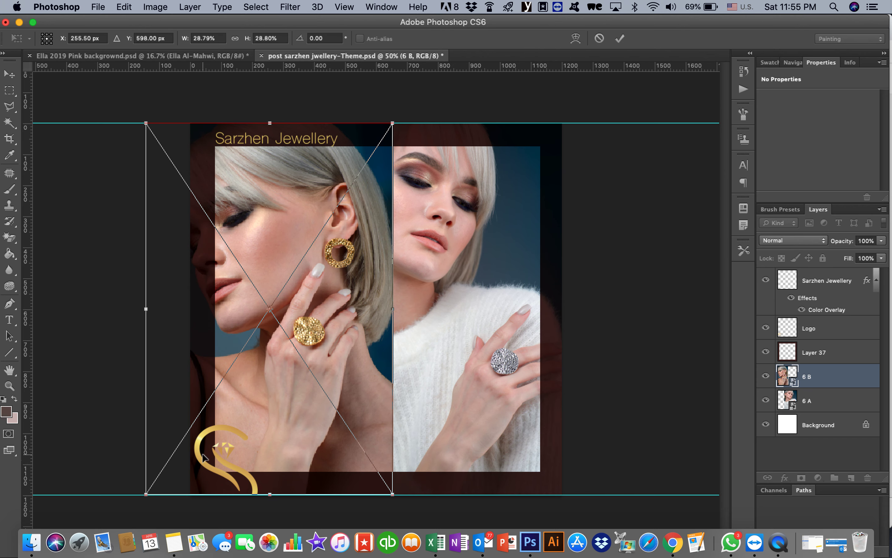
pyautogui.moveTo(145, 496); pyautogui.dragTo(155, 472)
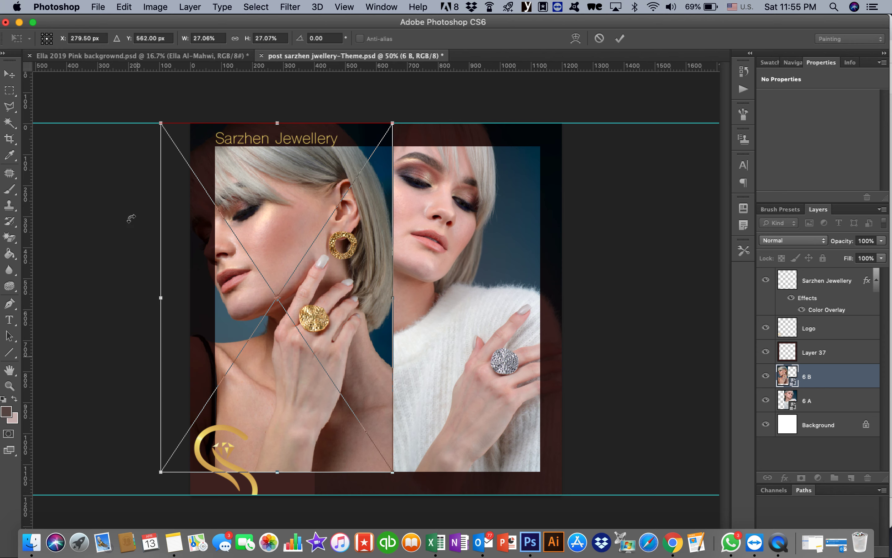
pyautogui.moveTo(158, 120); pyautogui.dragTo(181, 140)
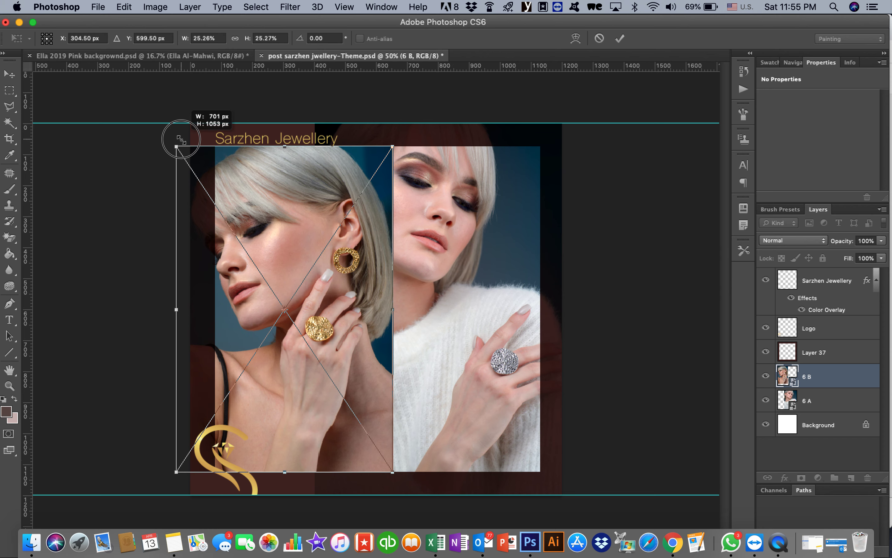
pyautogui.moveTo(181, 139); pyautogui.dragTo(181, 139)
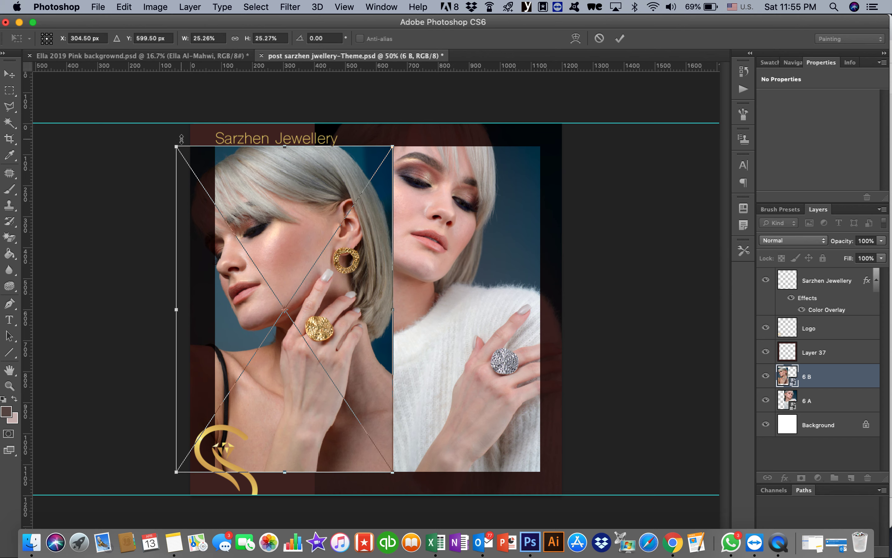
pyautogui.press('Return')
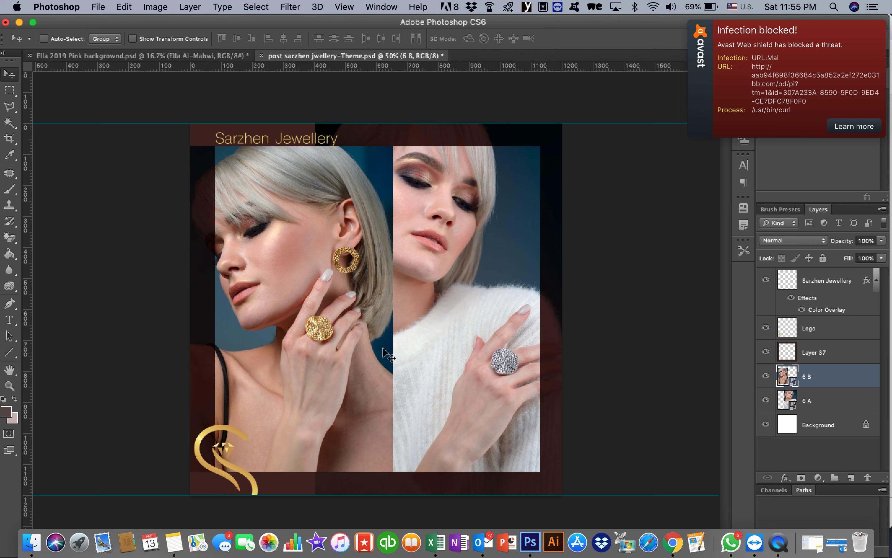
# Step: Select photo 6 A on the canvas and scale it proportionally to about 25.3%, matching the frame opening's height
pyautogui.rightClick(453, 309)
pyautogui.click(483, 310)
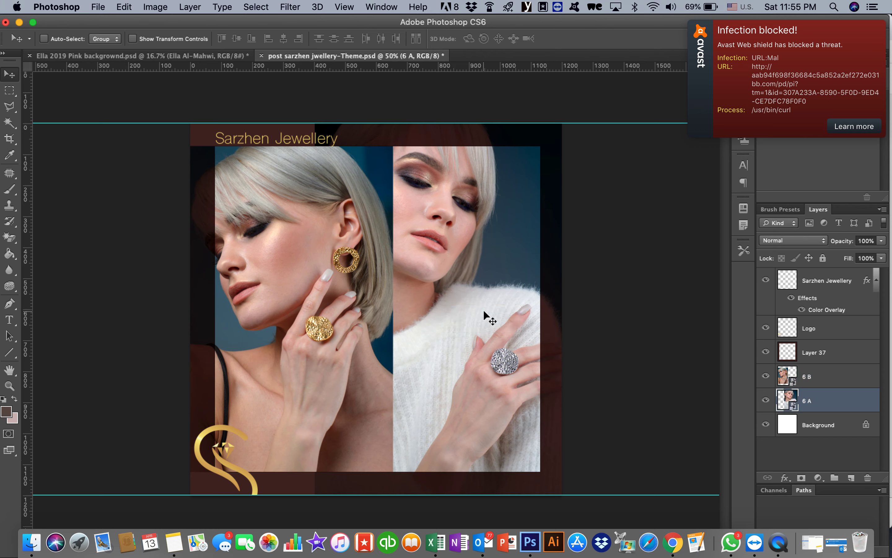
pyautogui.press('super+t')
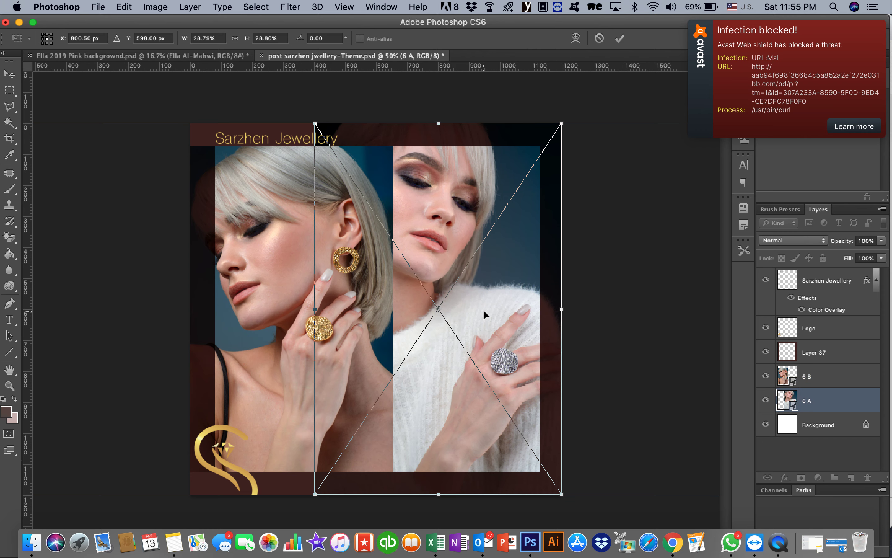
pyautogui.moveTo(562, 124); pyautogui.dragTo(547, 145)
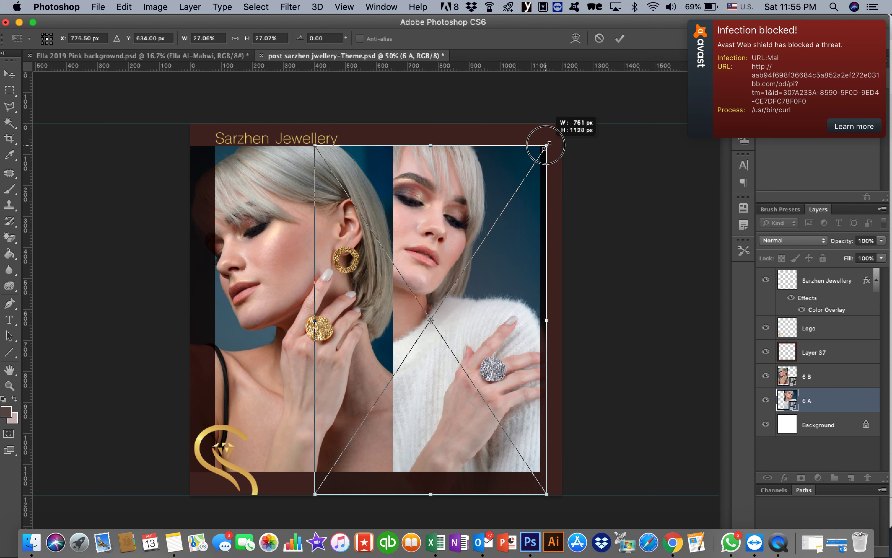
pyautogui.moveTo(546, 145); pyautogui.dragTo(546, 145)
pyautogui.moveTo(547, 494); pyautogui.dragTo(524, 481)
pyautogui.moveTo(524, 480); pyautogui.dragTo(524, 480)
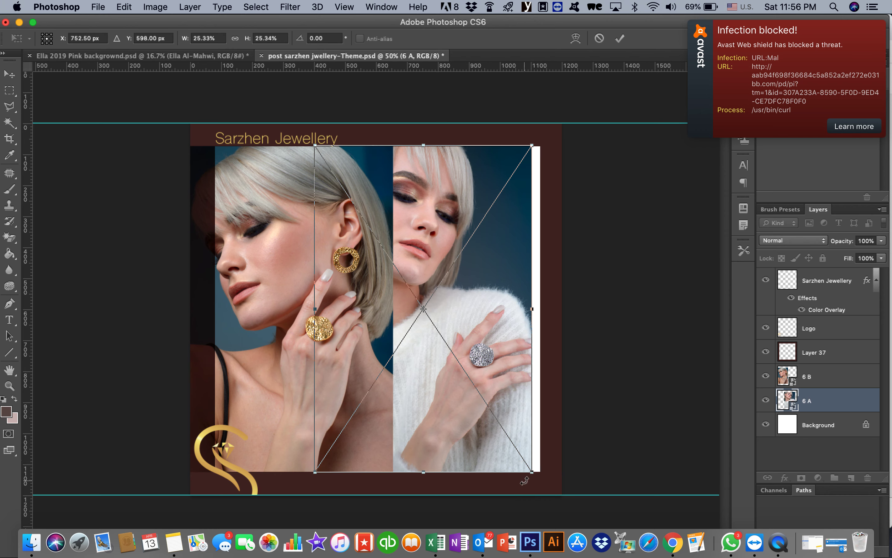
pyautogui.press('Return')
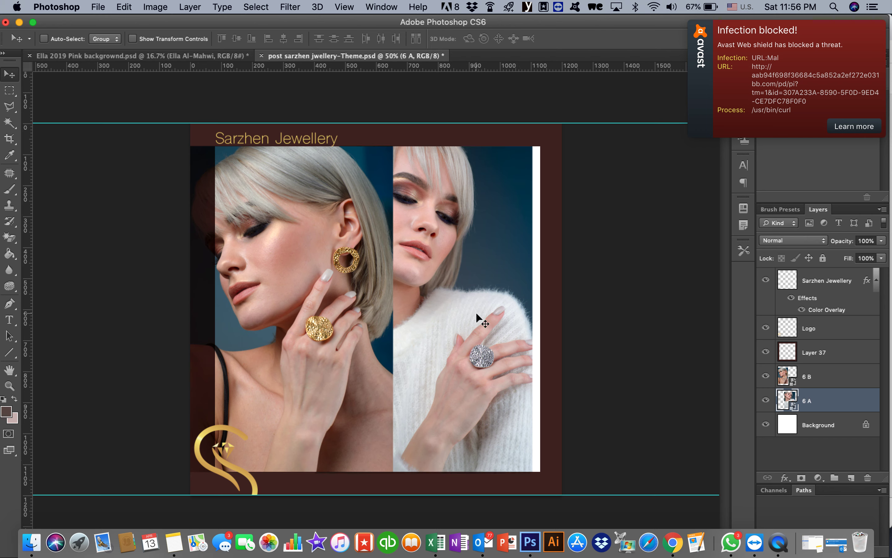
# Step: Nudge photo 6 A about 95 px to the right until its outer edge meets the canvas edge
pyautogui.press('Right')
pyautogui.press('Right')
pyautogui.press('Right')
pyautogui.press('Right')
pyautogui.press('Right')
pyautogui.press('Right')
pyautogui.press('Right')
pyautogui.press('Right')
pyautogui.press('Right')
pyautogui.press('Right')
pyautogui.press('Right')
pyautogui.press('Right')
pyautogui.press('Right')
pyautogui.press('Right')
pyautogui.press('Right')
pyautogui.press('Right')
pyautogui.press('Right')
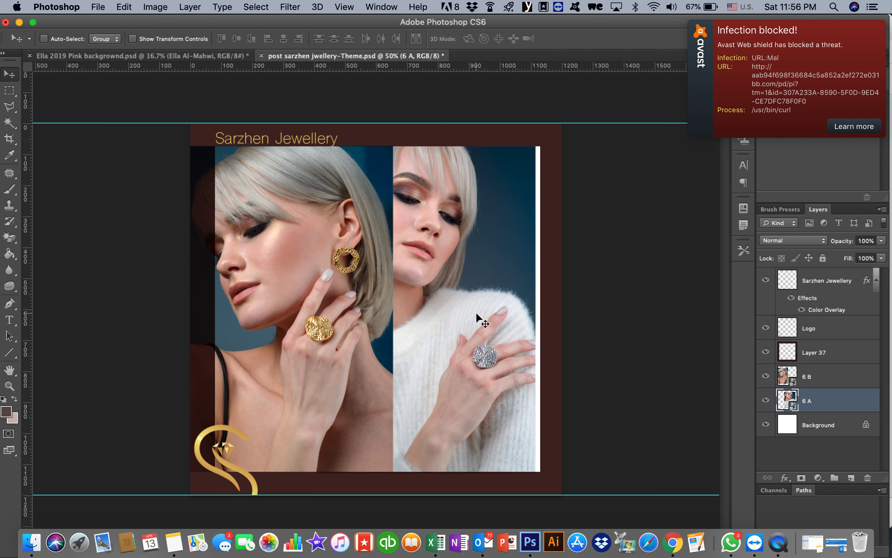
pyautogui.hotkey('shift', 'Right')
pyautogui.hotkey('shift', 'Right')
pyautogui.hotkey('shift', 'Right')
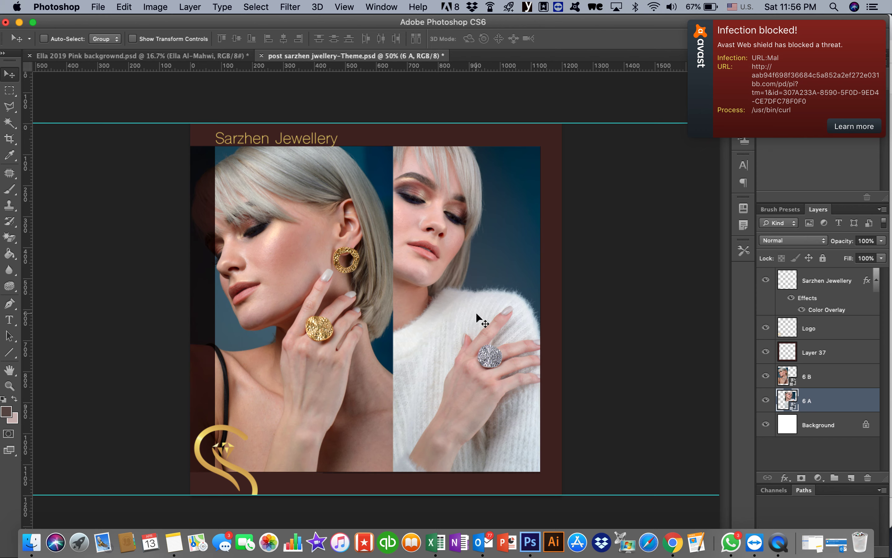
pyautogui.hotkey('shift', 'Right')
pyautogui.hotkey('shift', 'Right')
pyautogui.hotkey('shift', 'Right')
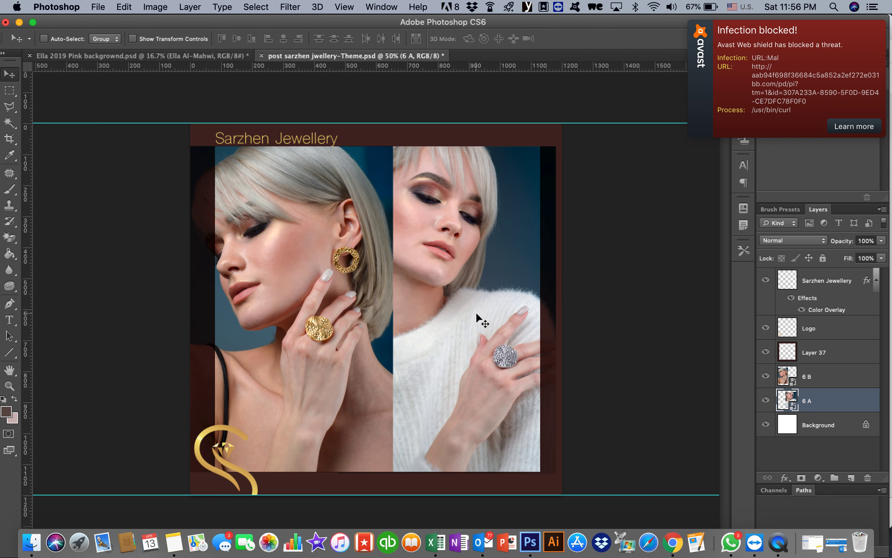
pyautogui.hotkey('shift', 'Right')
pyautogui.hotkey('shift', 'Right')
pyautogui.hotkey('shift', 'Left')
pyautogui.hotkey('shift', 'Left')
pyautogui.hotkey('shift', 'Left')
pyautogui.hotkey('shift', 'Left')
pyautogui.hotkey('shift', 'Left')
pyautogui.hotkey('shift', 'Left')
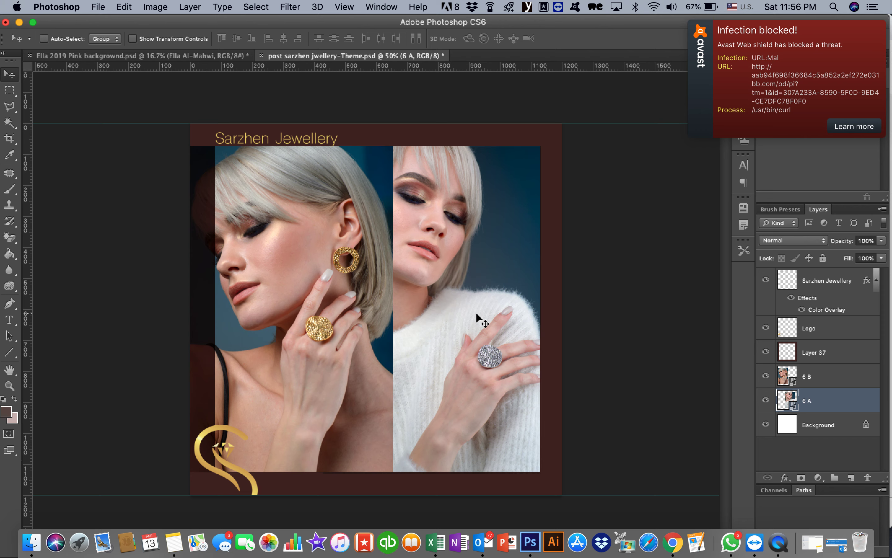
pyautogui.hotkey('shift', 'Right')
pyautogui.hotkey('shift', 'Right')
pyautogui.hotkey('shift', 'Right')
pyautogui.hotkey('shift', 'Right')
pyautogui.hotkey('shift', 'Right')
pyautogui.hotkey('shift', 'Right')
pyautogui.hotkey('shift', 'Right')
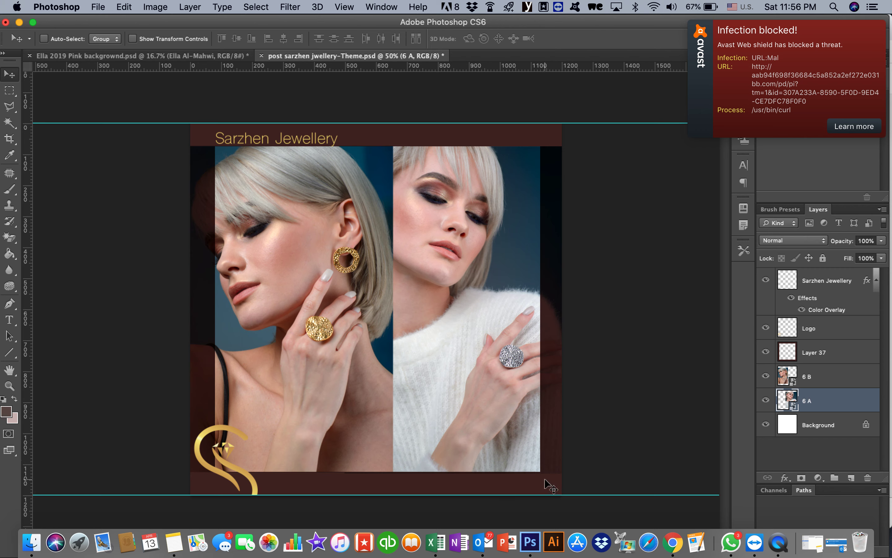
# Step: Select photo 6 B on the canvas and nudge it about 20 px to the left
pyautogui.rightClick(373, 386)
pyautogui.click(390, 390)
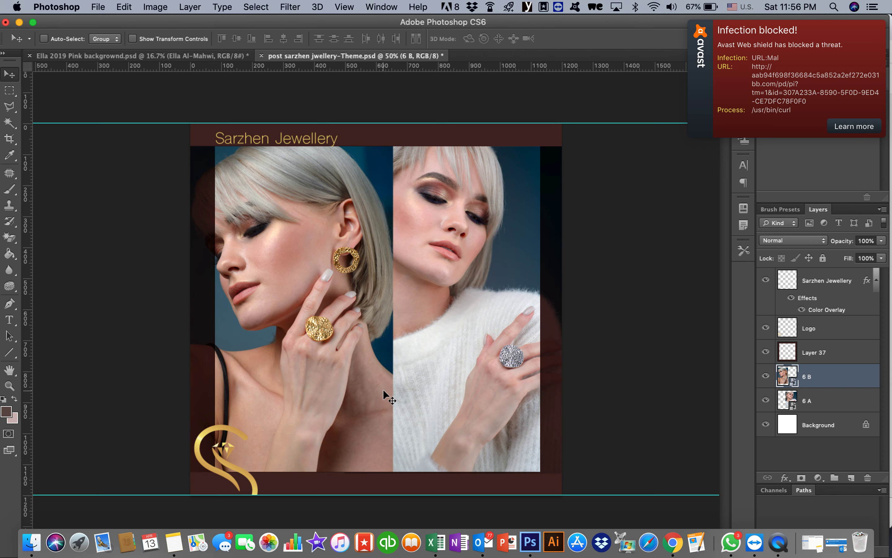
pyautogui.hotkey('shift', 'Left')
pyautogui.hotkey('shift', 'Left')
pyautogui.hotkey('shift', 'Left')
pyautogui.hotkey('shift', 'Left')
pyautogui.hotkey('shift', 'Right')
pyautogui.hotkey('shift', 'Right')
pyautogui.hotkey('shift', 'Right')
pyautogui.hotkey('shift', 'Right')
pyautogui.hotkey('shift', 'Left')
pyautogui.hotkey('shift', 'Left')
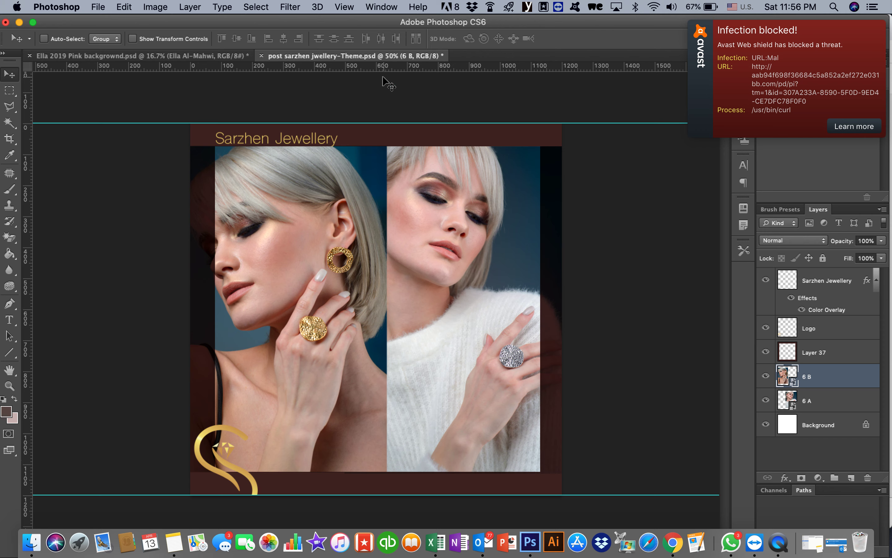
# Step: Add a vertical guide at the canvas's centre and move photo 6 B so its right edge meets the guide
pyautogui.click(29, 198)
pyautogui.moveTo(29, 198); pyautogui.dragTo(379, 176)
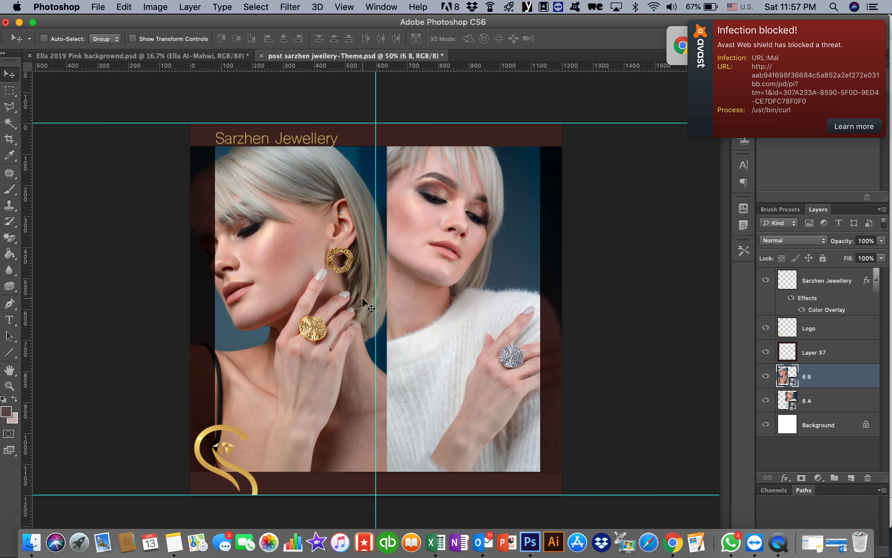
pyautogui.rightClick(336, 312)
pyautogui.click(352, 313)
pyautogui.moveTo(352, 314)
pyautogui.mouseDown()
pyautogui.moveTo(333, 315)
pyautogui.moveTo(345, 315)
pyautogui.mouseUp()
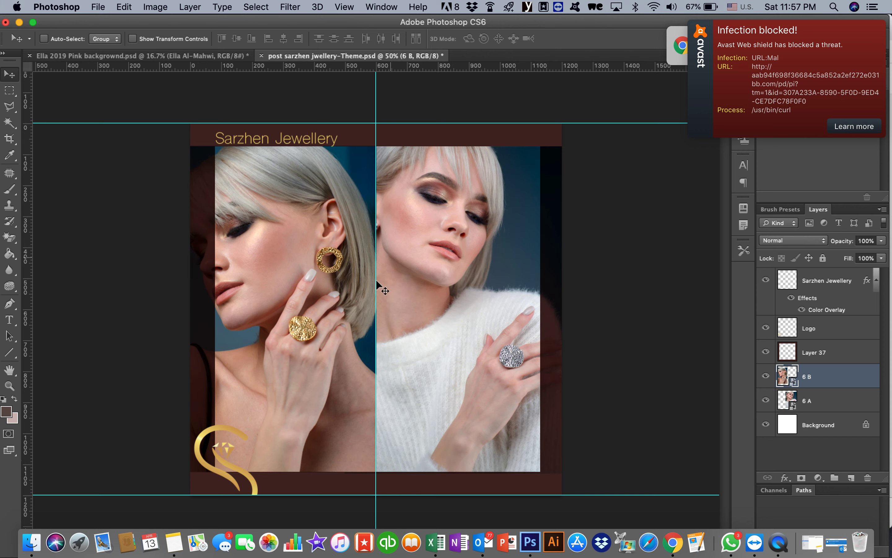
# Step: Nudge photo 6 B about 30 px to the right and remove the vertical centre guide
pyautogui.hotkey('shift', 'Right')
pyautogui.hotkey('shift', 'Right')
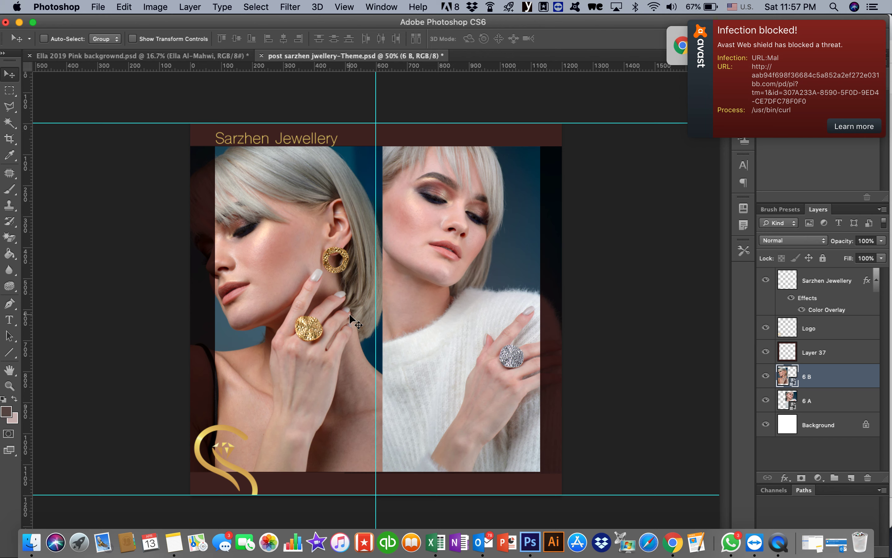
pyautogui.hotkey('shift', 'Right')
pyautogui.hotkey('shift', 'Right')
pyautogui.hotkey('shift', 'Right')
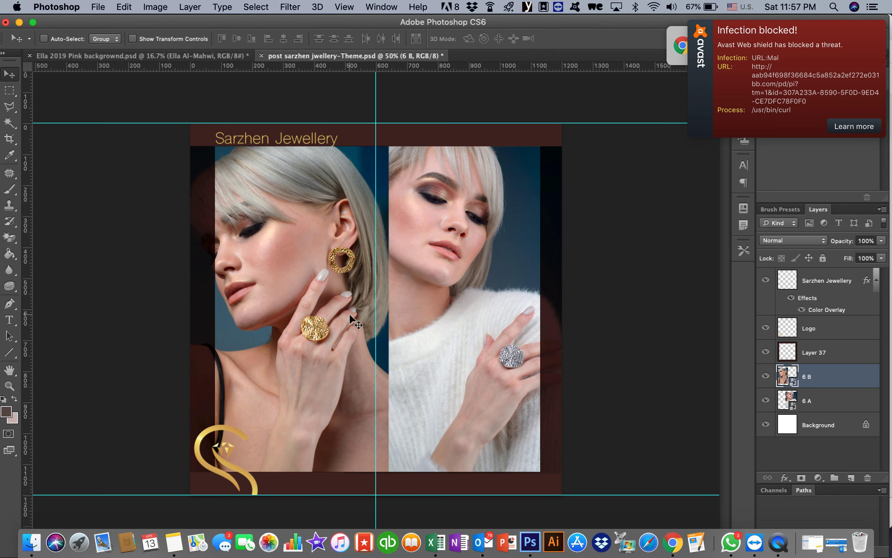
pyautogui.hotkey('shift', 'Left')
pyautogui.hotkey('shift', 'Left')
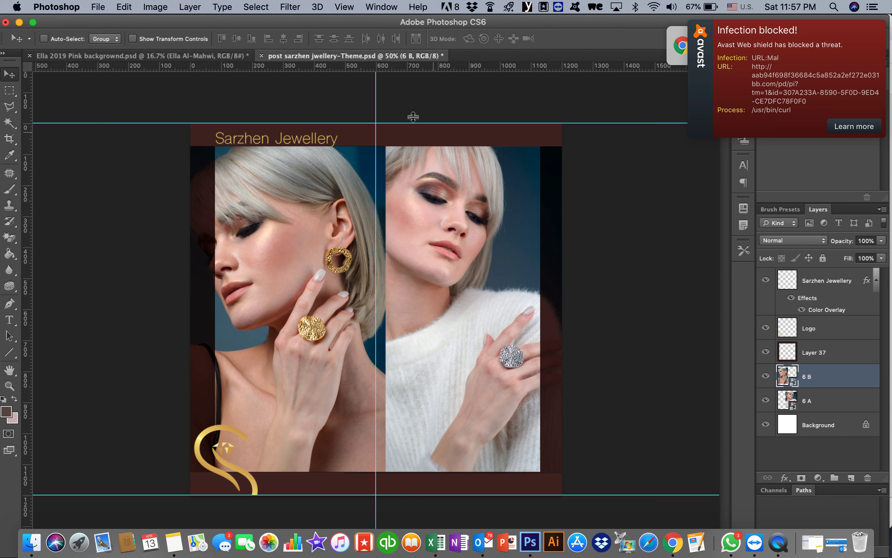
pyautogui.moveTo(376, 97); pyautogui.dragTo(11, 108)
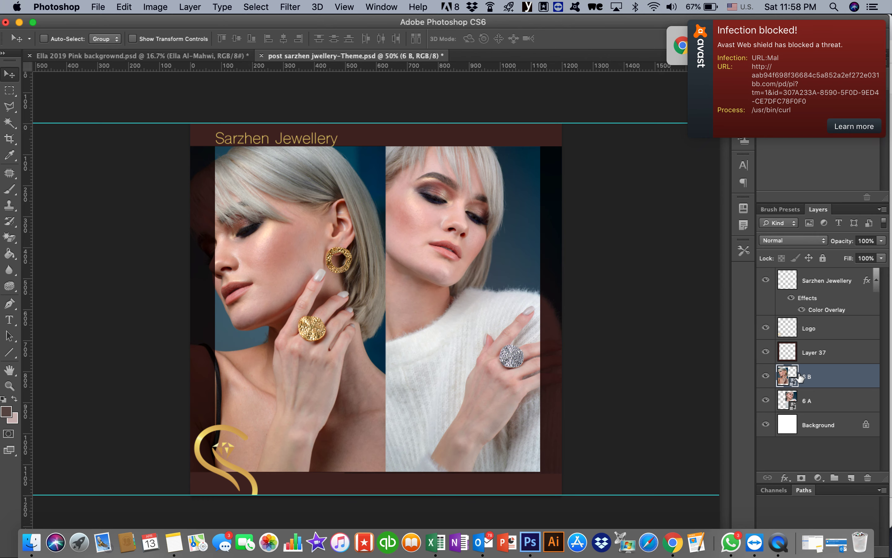
# Step: Rasterize layer 6 B and choose the Brush tool for painting on it
pyautogui.rightClick(821, 377)
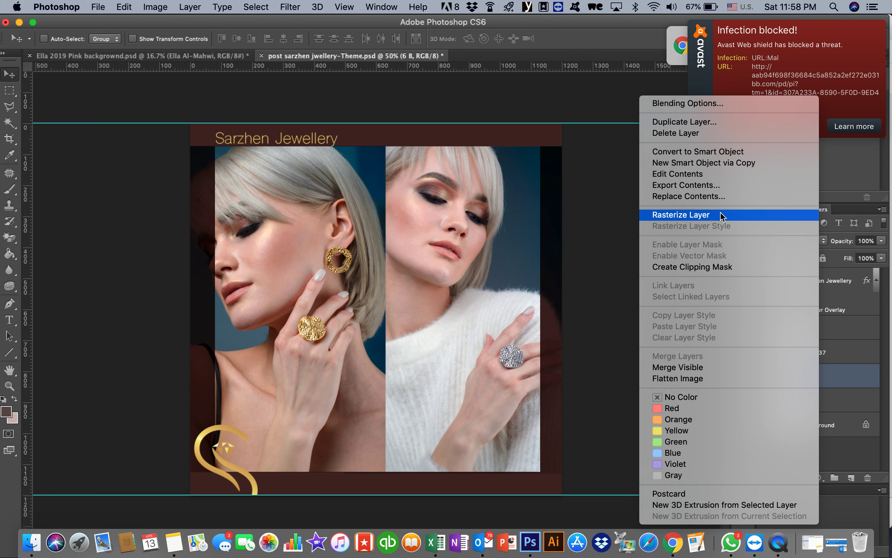
pyautogui.click(728, 219)
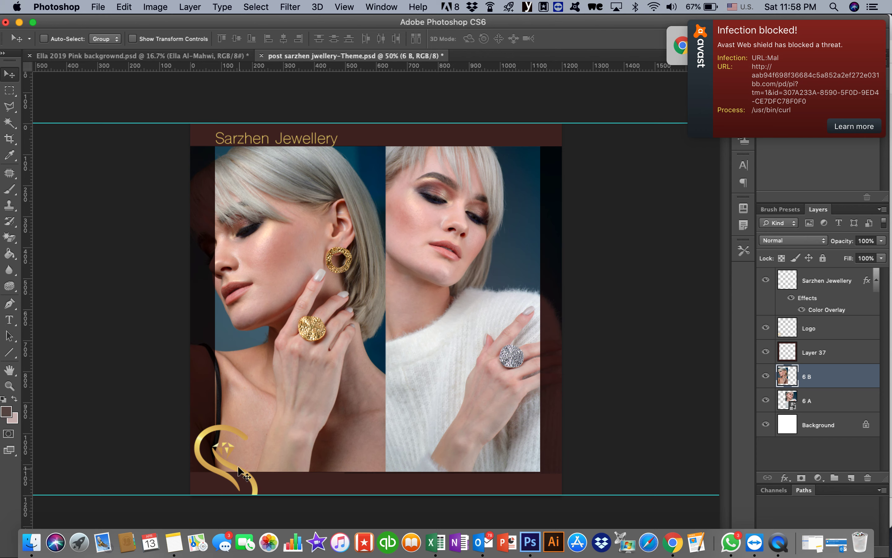
pyautogui.click(9, 189)
pyautogui.click(243, 443)
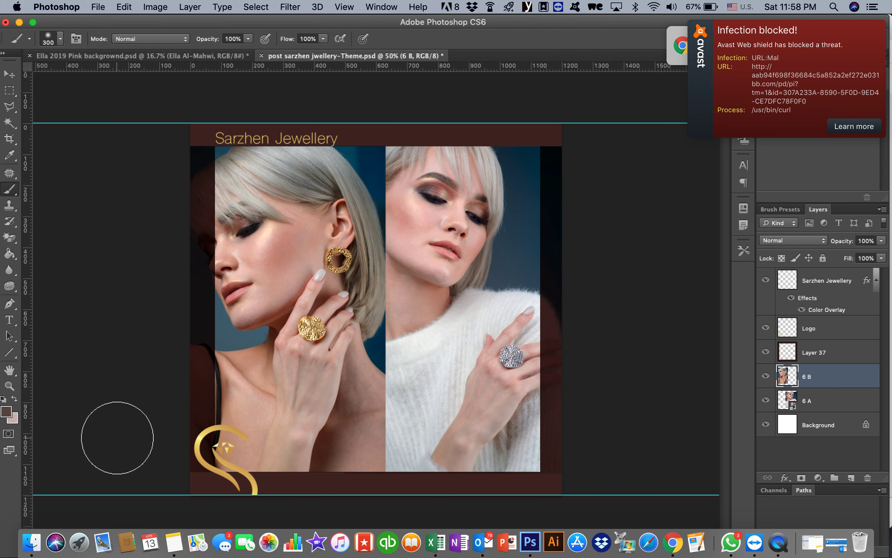
# Step: Sample dark brown #502618 from the shadow beside the wrist and dab it behind the logo with the 300 px brush
pyautogui.click(8, 409)
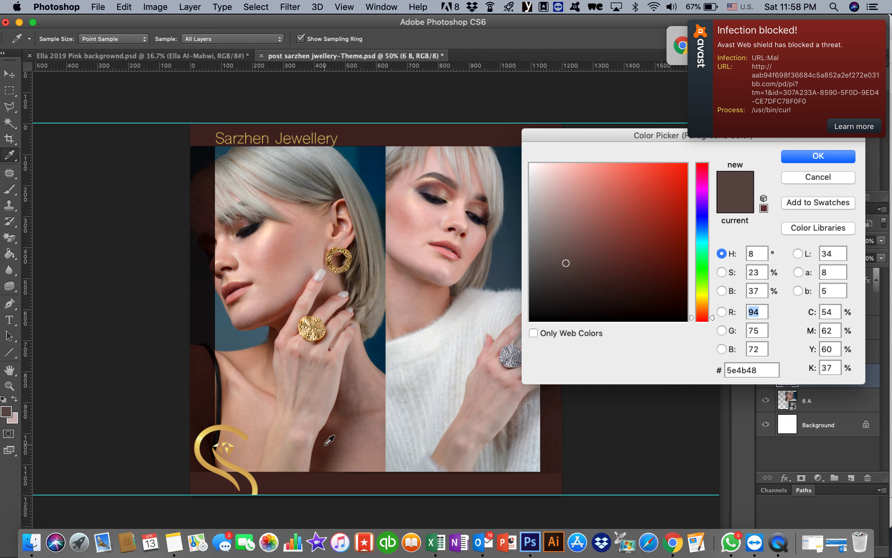
pyautogui.click(326, 444)
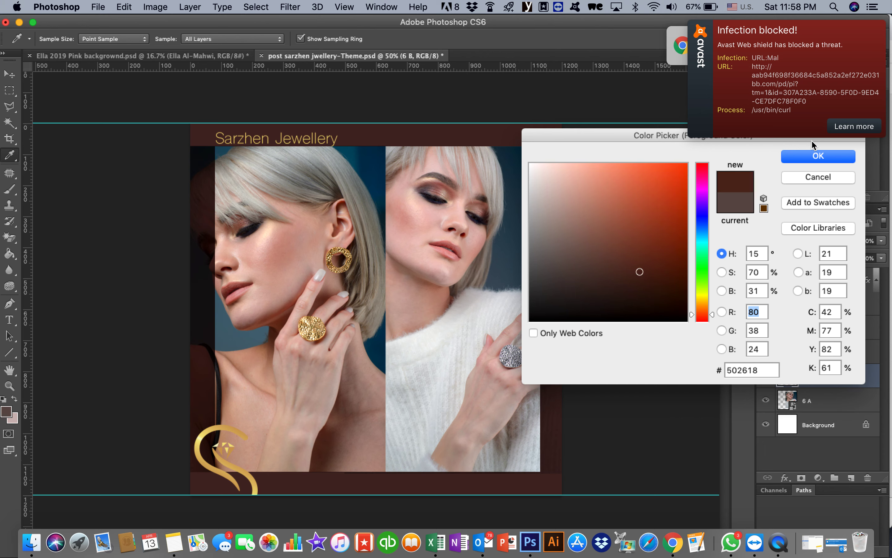
pyautogui.click(811, 156)
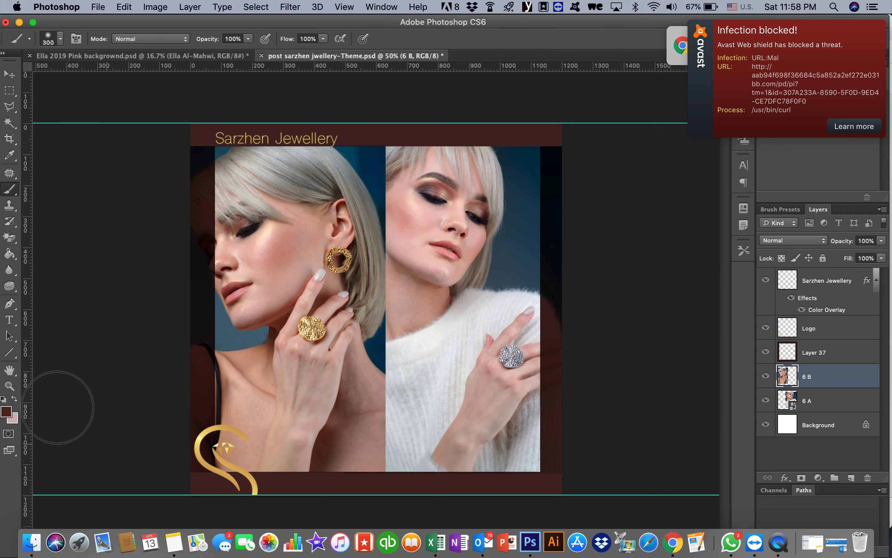
pyautogui.click(15, 186)
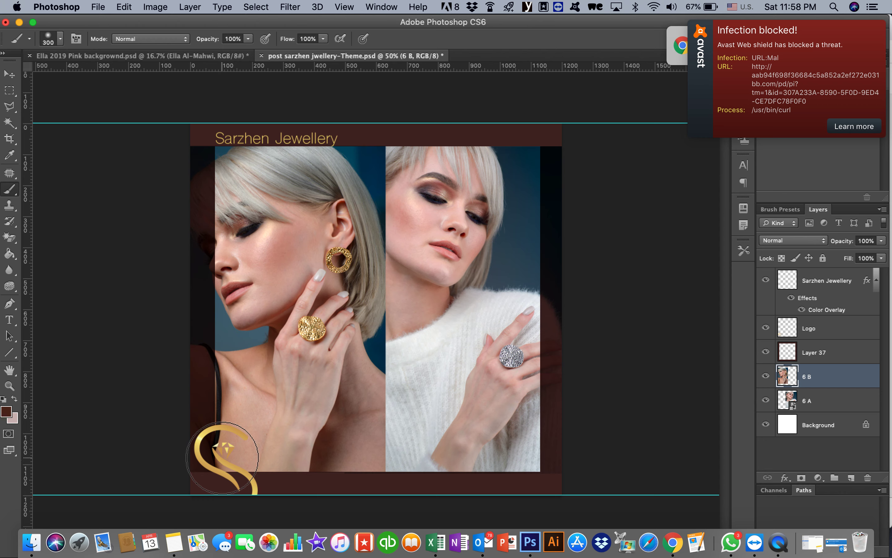
pyautogui.click(222, 457)
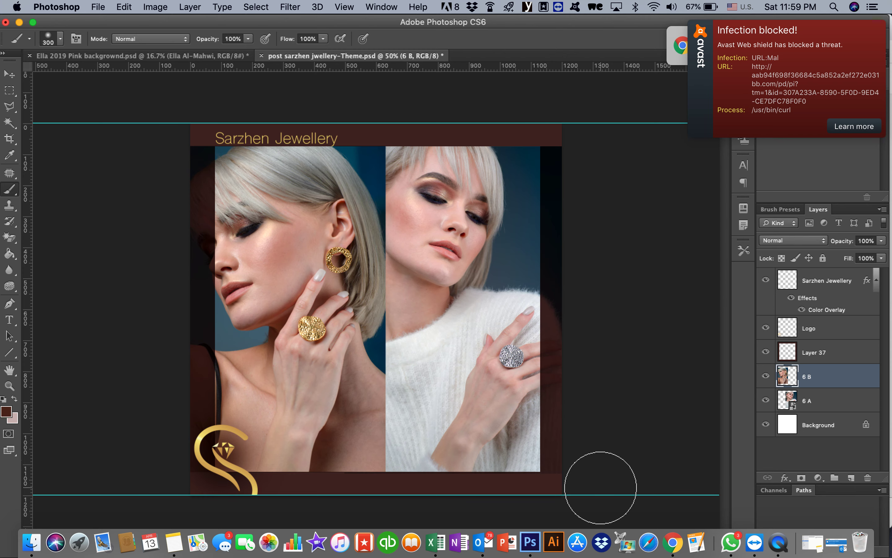
# Step: Open the post in Save for Web and dismiss the notifications covering the export settings
pyautogui.press('super+alt+shift+s')
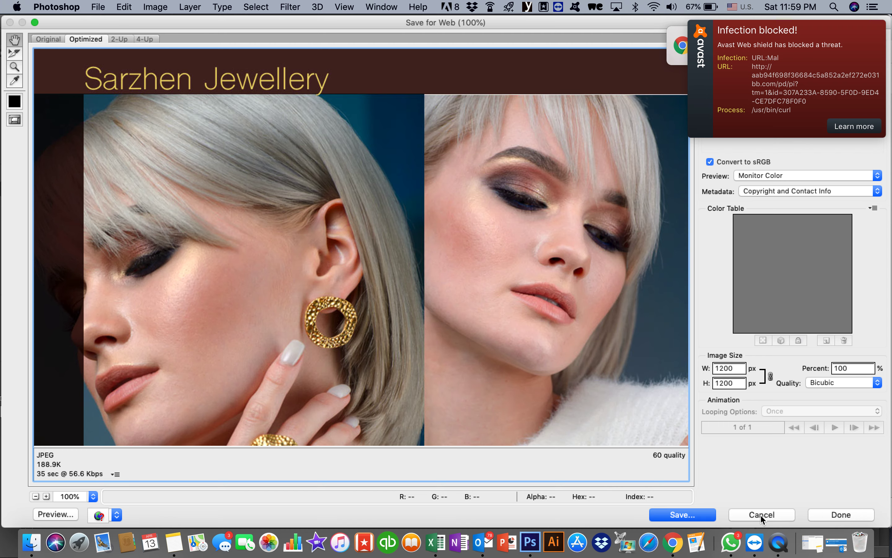
pyautogui.click(761, 515)
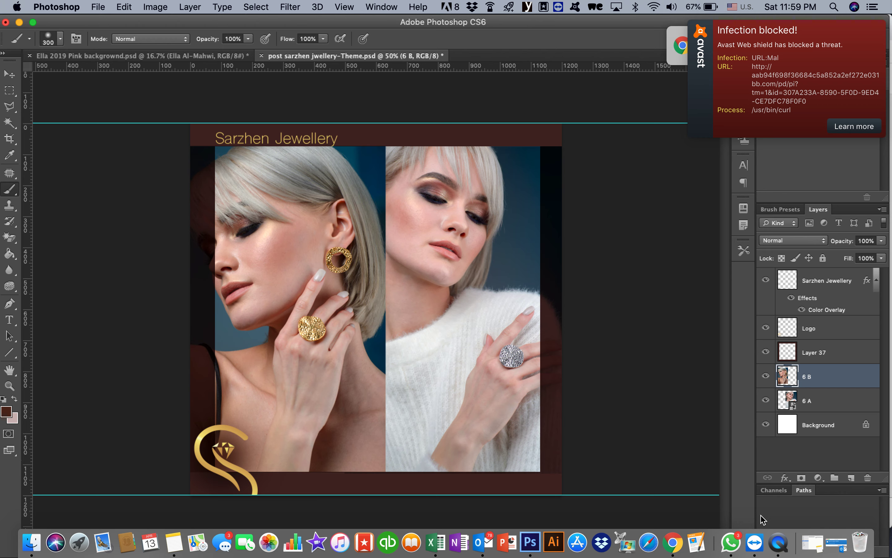
pyautogui.click(101, 7)
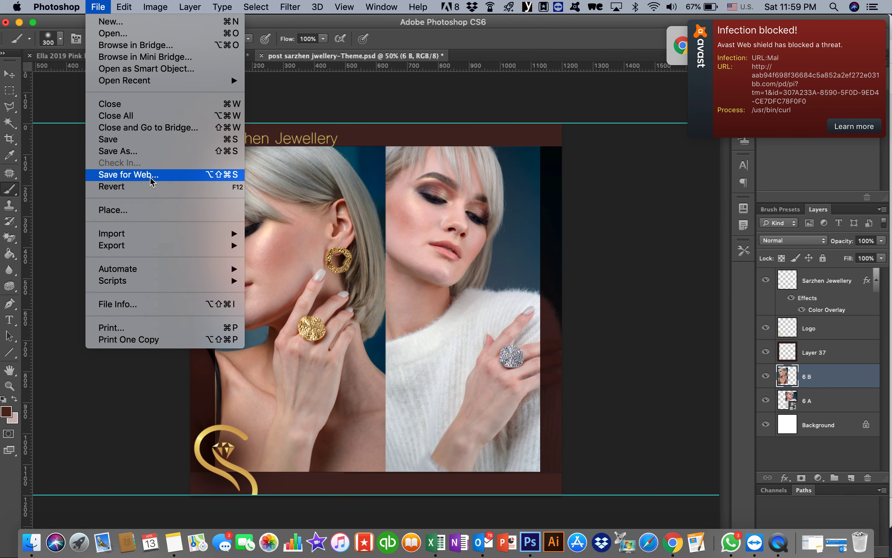
pyautogui.click(184, 182)
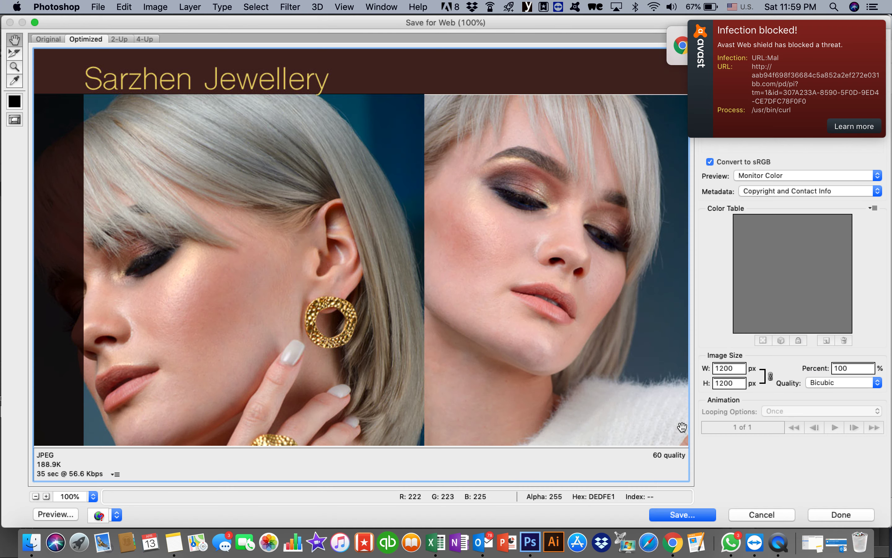
pyautogui.click(758, 95)
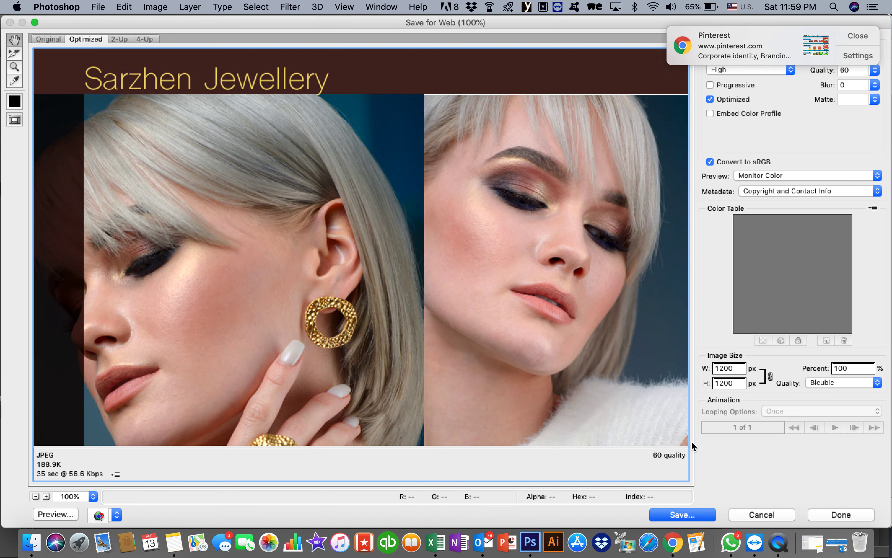
pyautogui.click(857, 37)
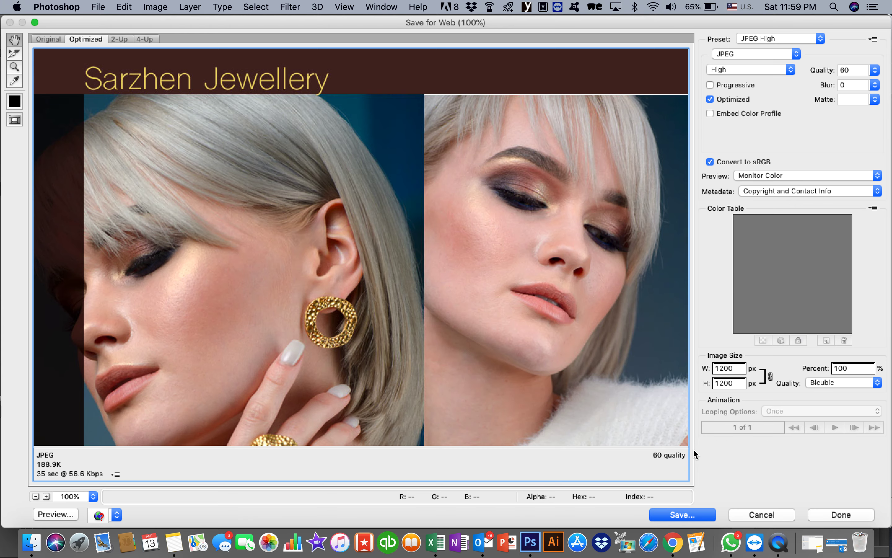
# Step: Save the optimized JPEG in the April 15 folder as 07-post-sarzhen-jwellery-April-15.jpg, basing the name on the existing 10-post file
pyautogui.click(666, 518)
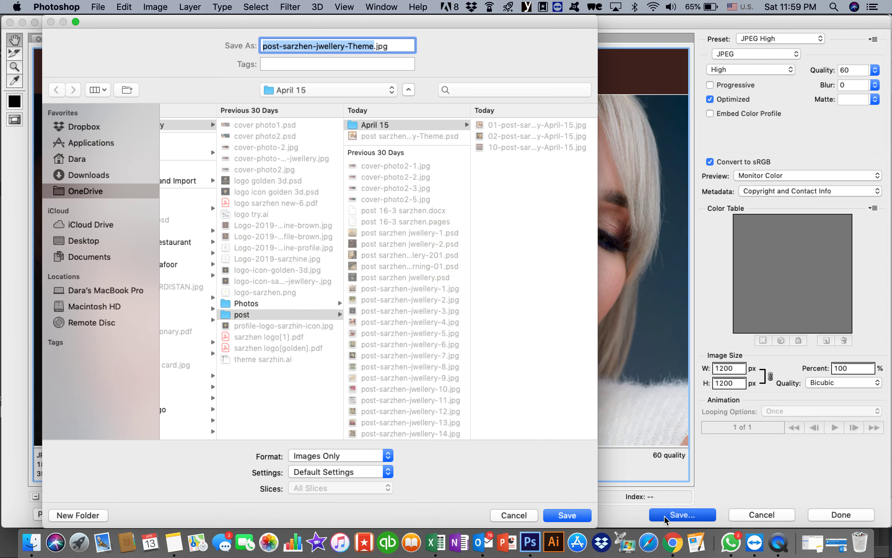
pyautogui.click(498, 145)
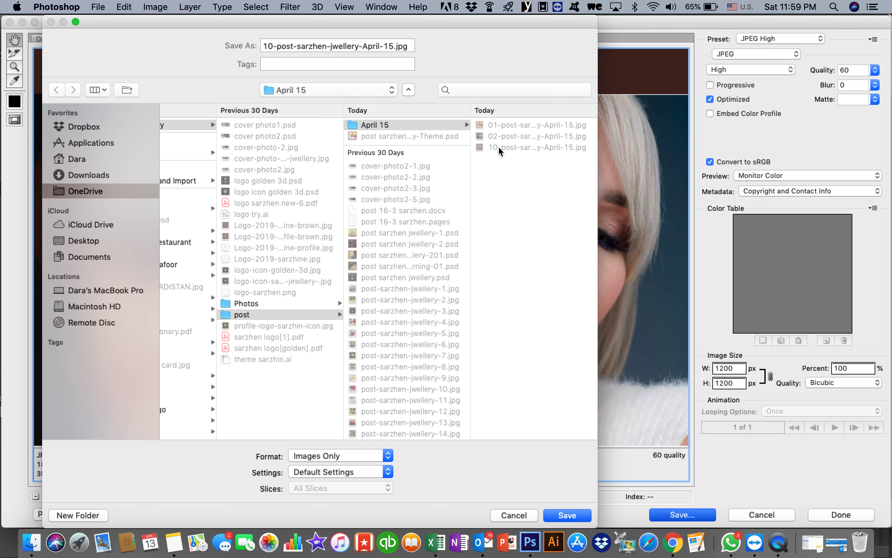
pyautogui.doubleClick(268, 45)
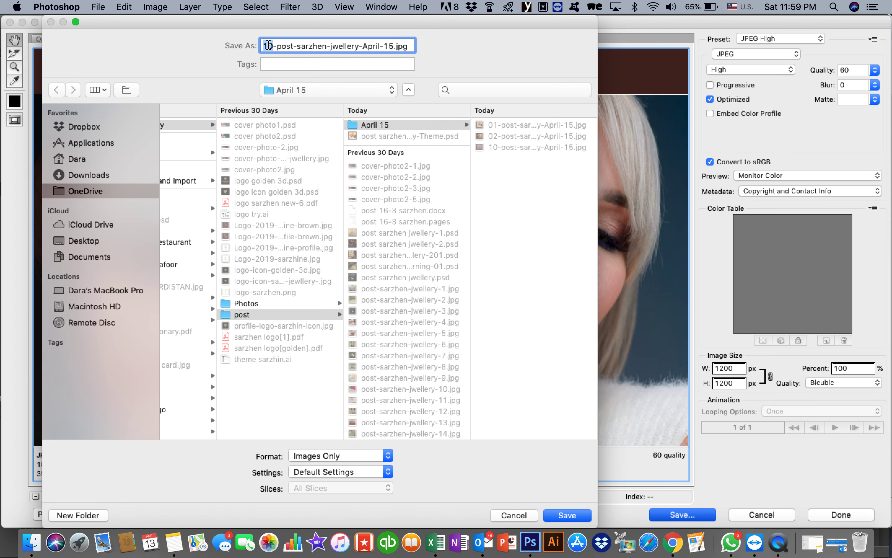
pyautogui.write('03')
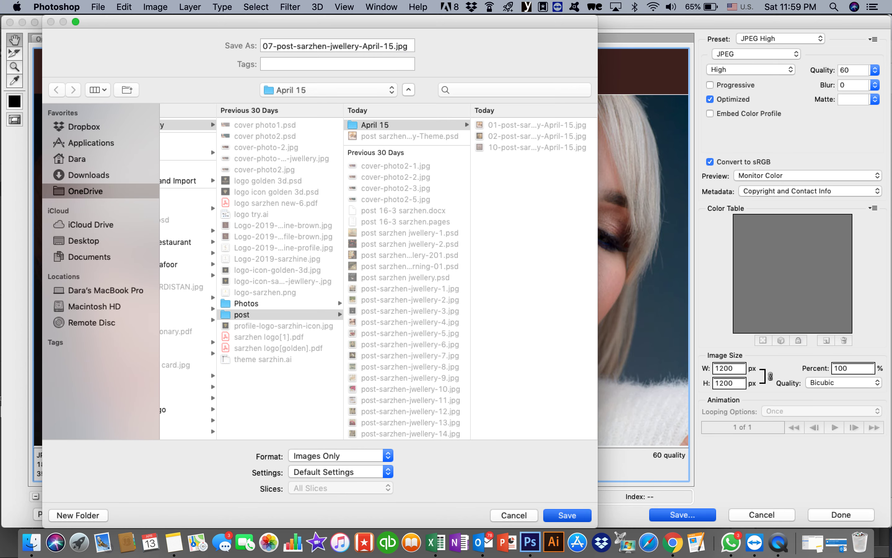
pyautogui.press('Return')
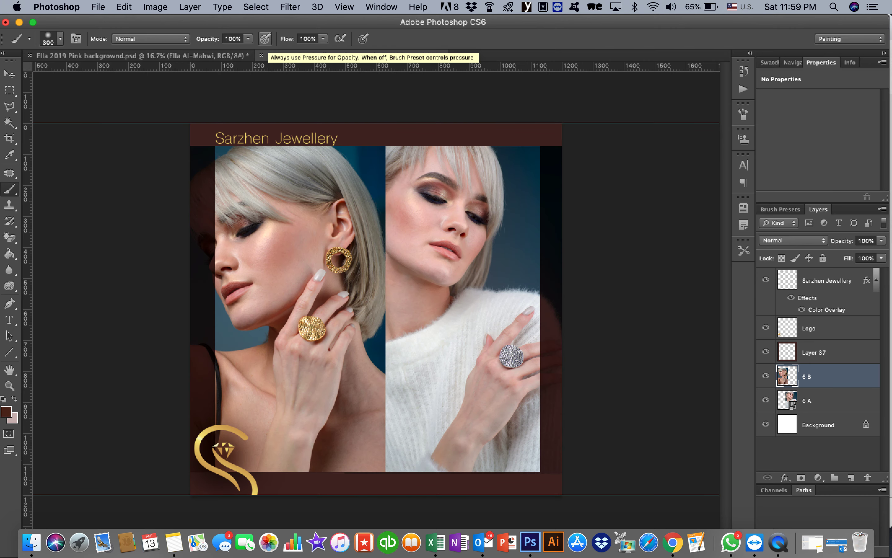